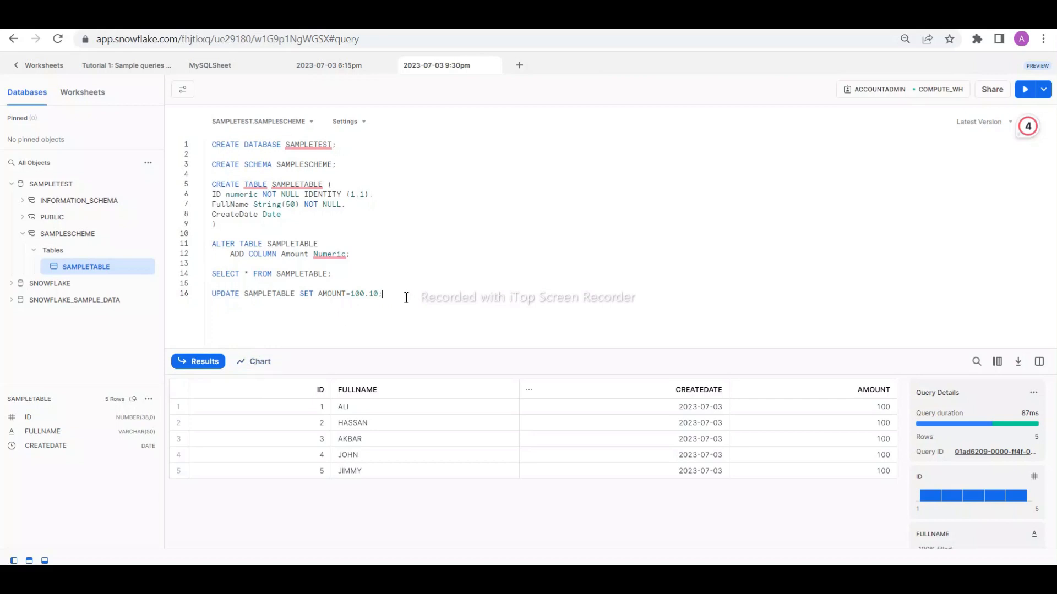
- Add the query "SELECT Amount From SAMPLETABLE;" below the UPDATE statement and run only that query
key(Return)
key(Return)
text(SEL)
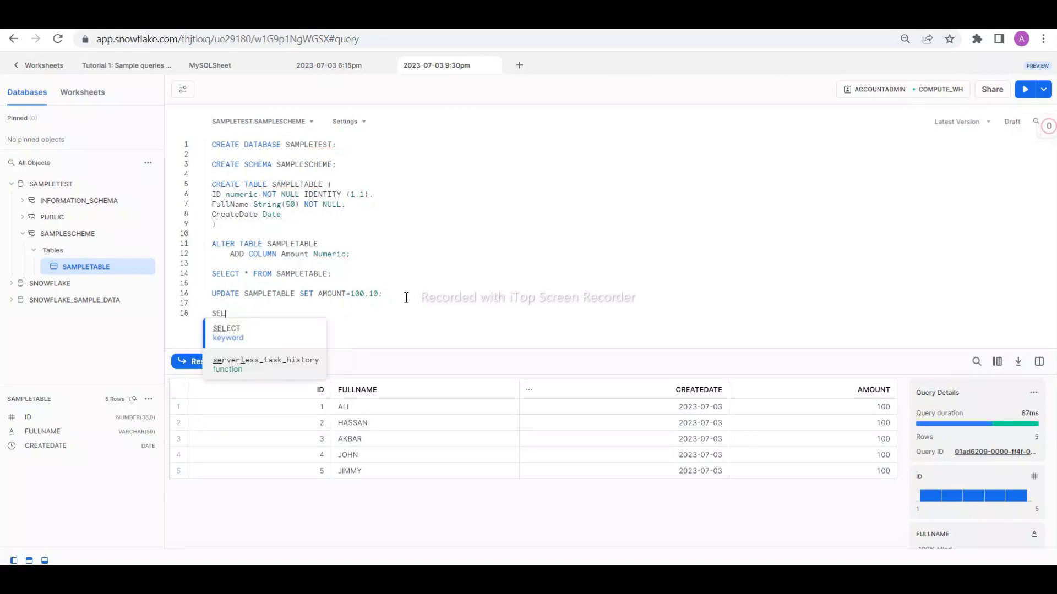
text(ECT )
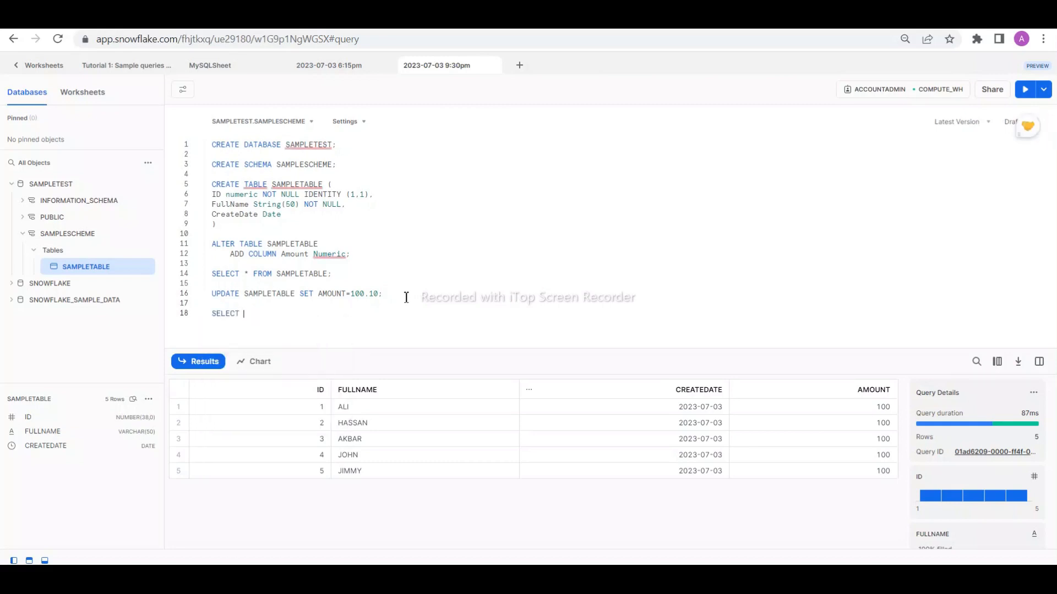
text(Amount FrOOM)
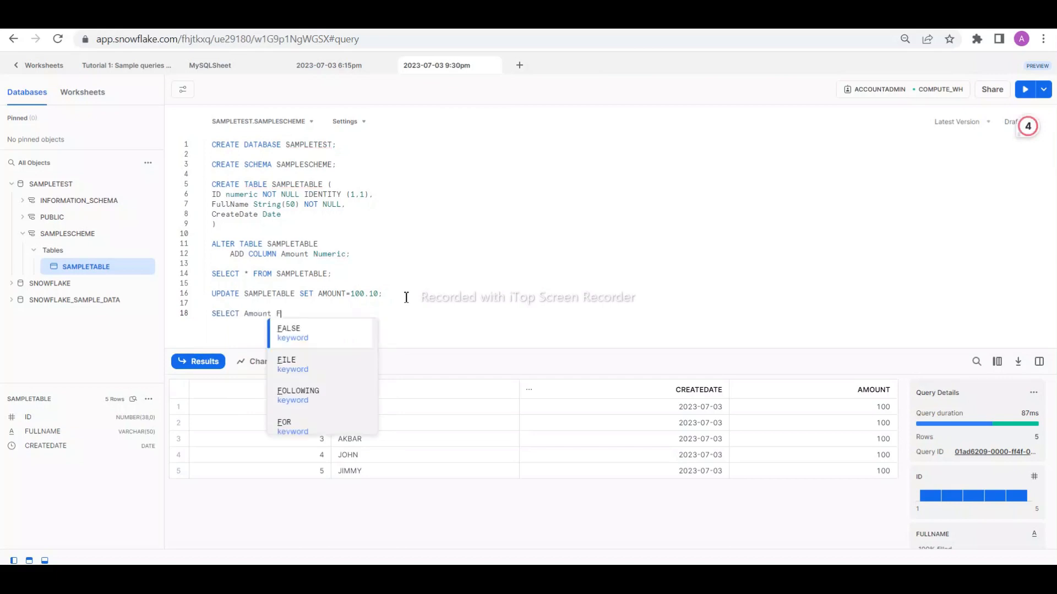
key(BackSpace)
key(BackSpace)
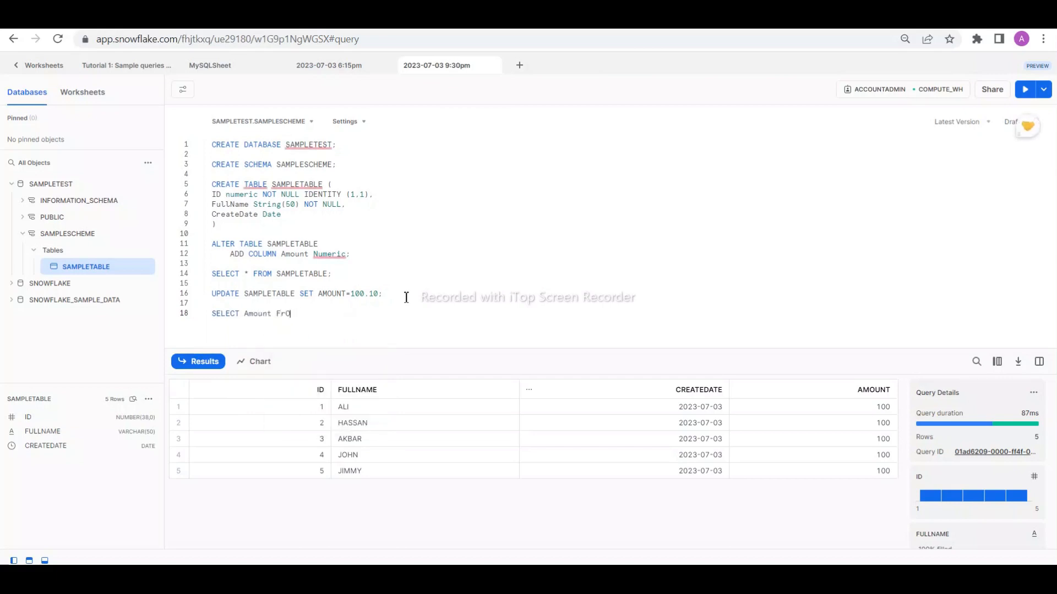
text(om SAMPLETABLE;)
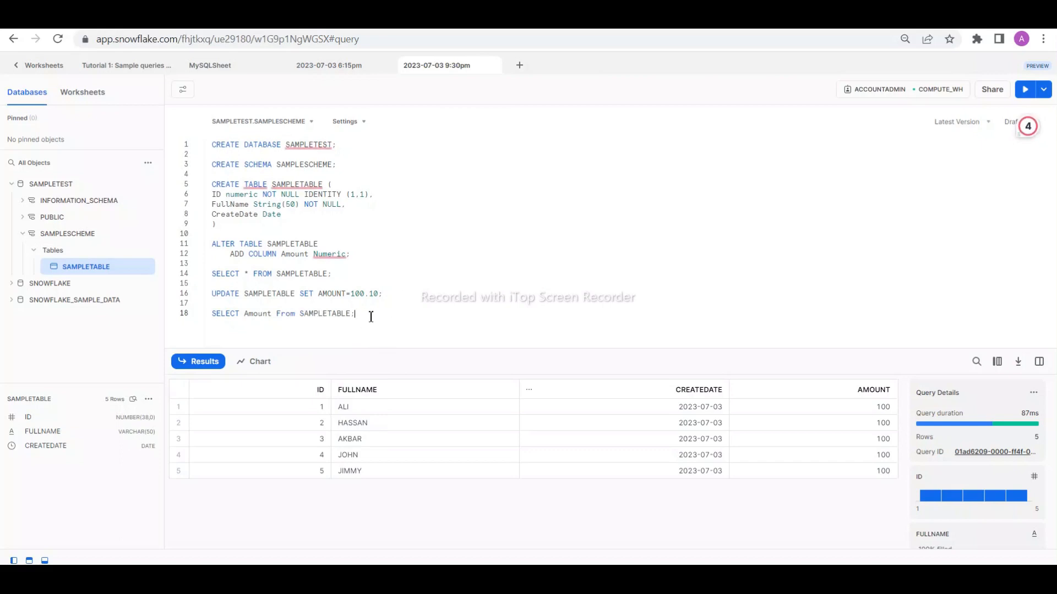
drag(358, 315, 211, 316)
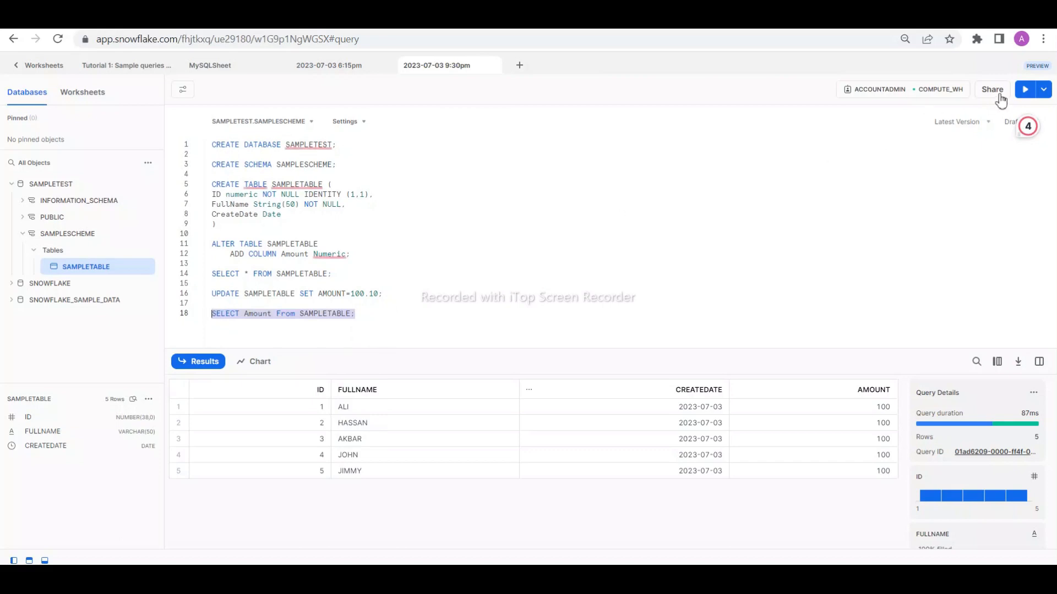
click(1025, 90)
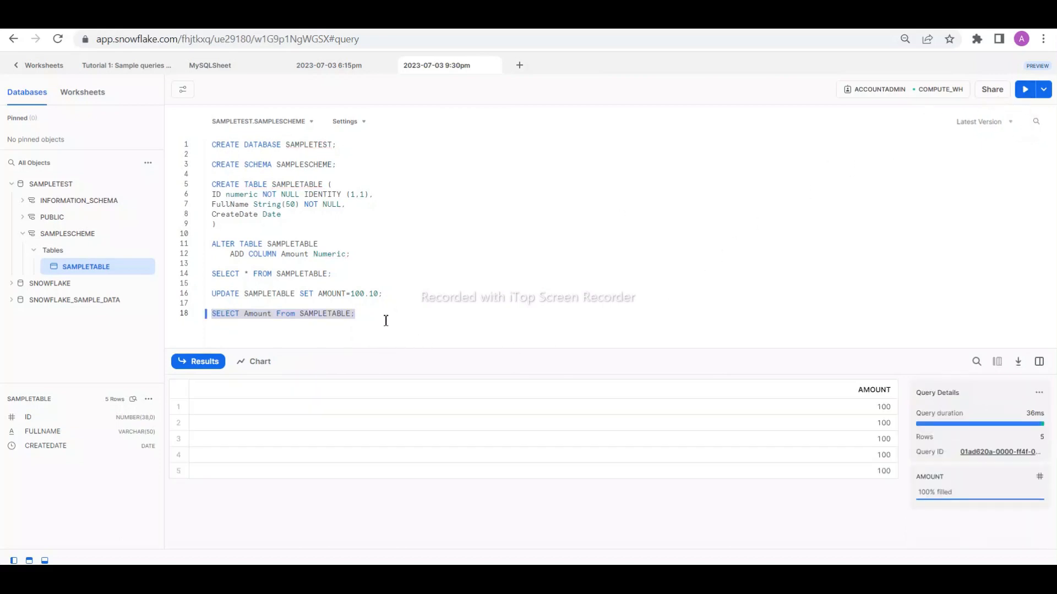
- Wrap Amount in the Sum function so the query reads "SELECT Sum(Amount) From SAMPLETABLE;" and run it alone
click(248, 315)
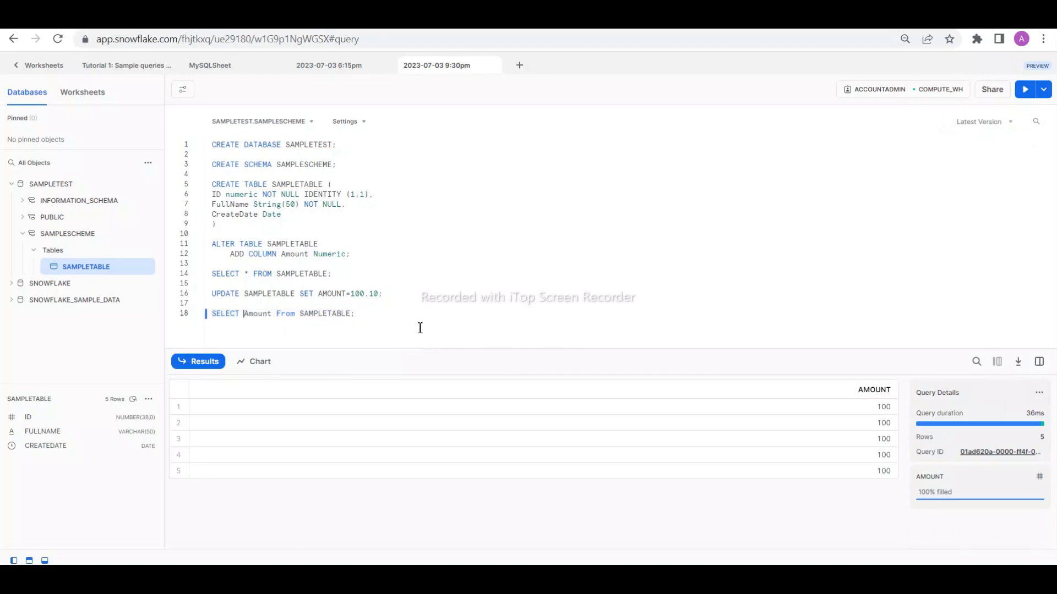
text(Sum)
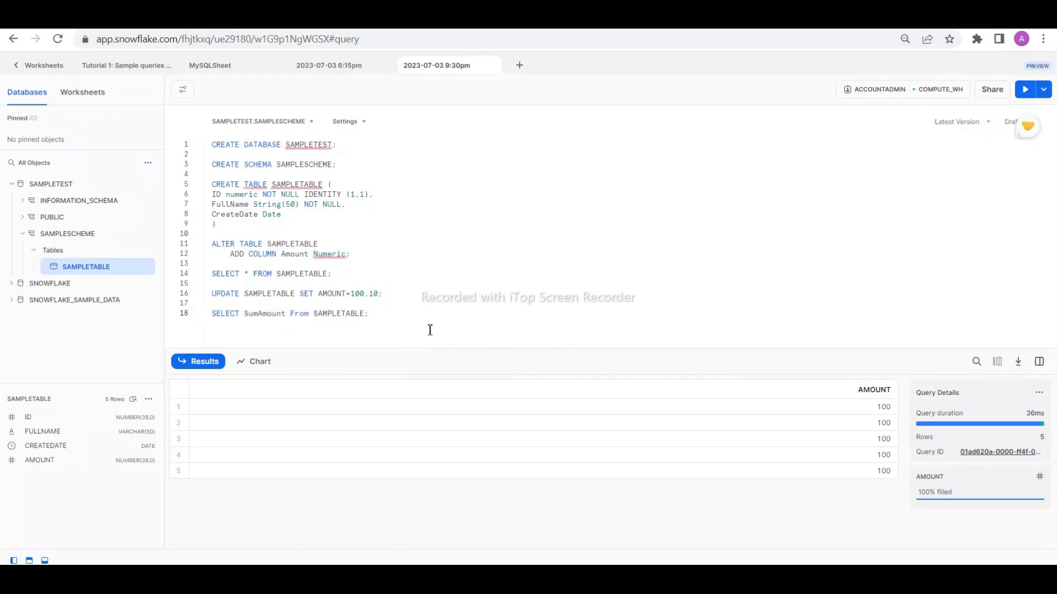
text(()
key(Right)
key(Right)
key(Right)
key(Right)
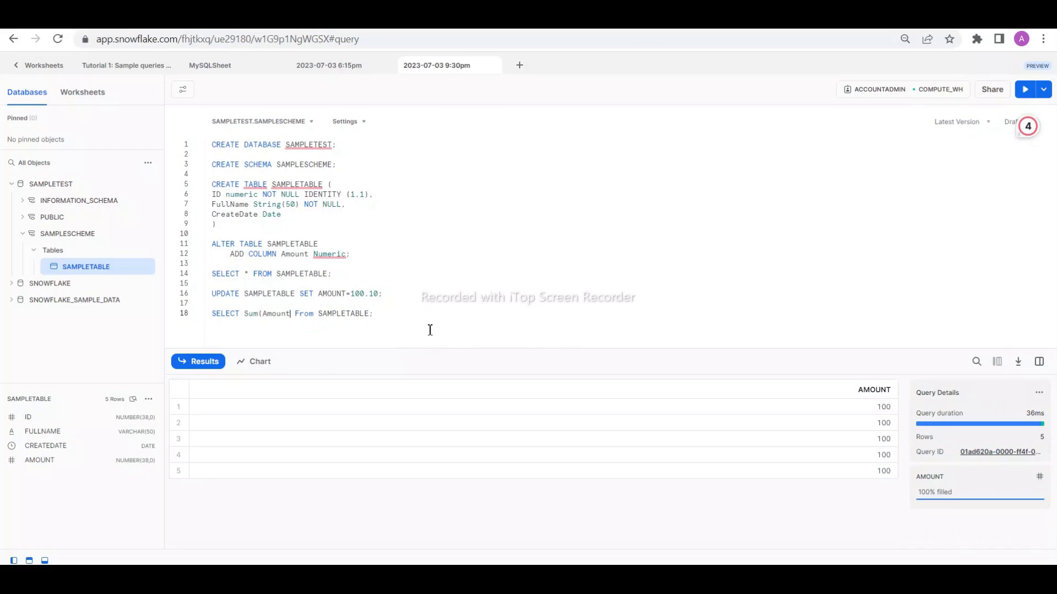
text())
click(388, 315)
drag(388, 315, 205, 313)
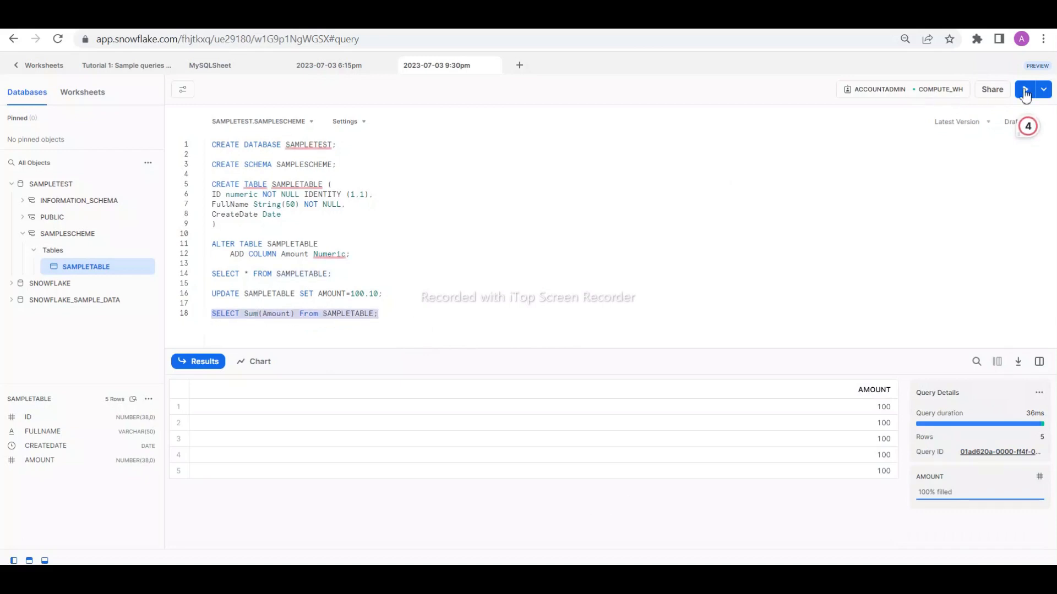
click(1025, 90)
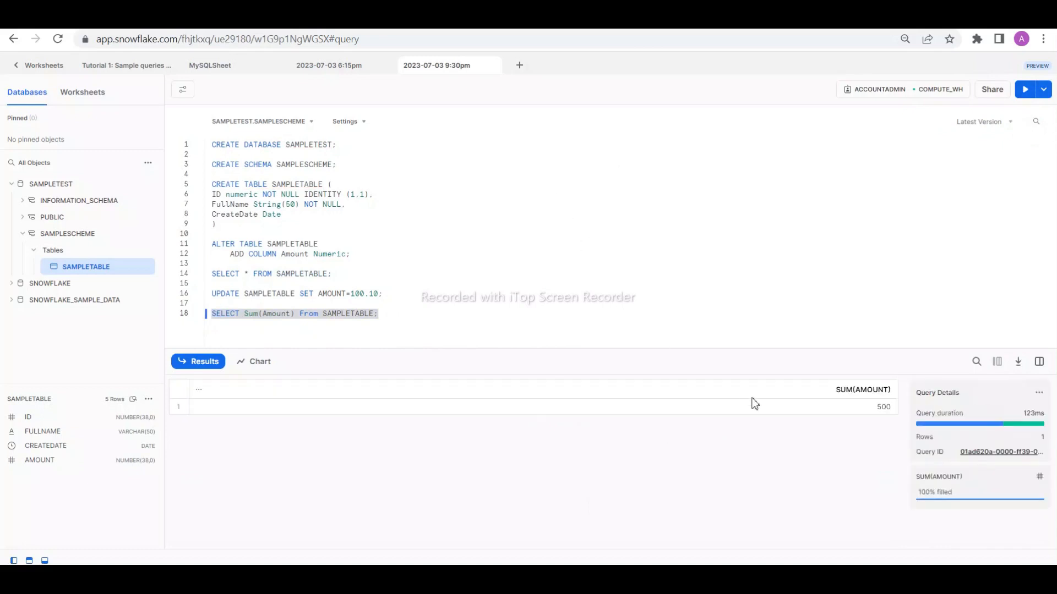
- Give Sum(Amount) the alias Amt and add the Fullname column before it in the SELECT list
click(246, 317)
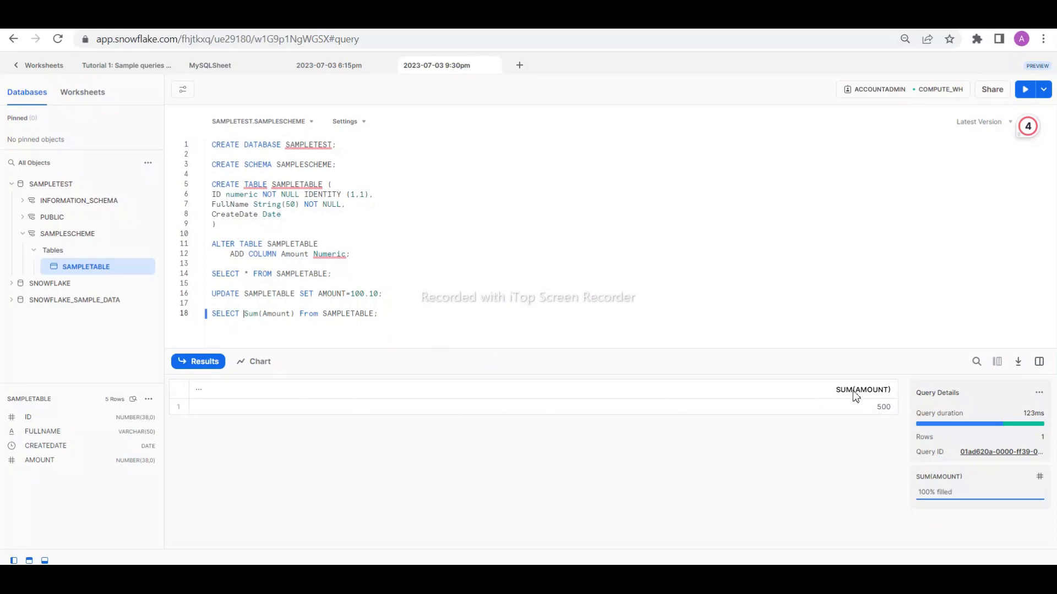
click(303, 316)
text(Amt)
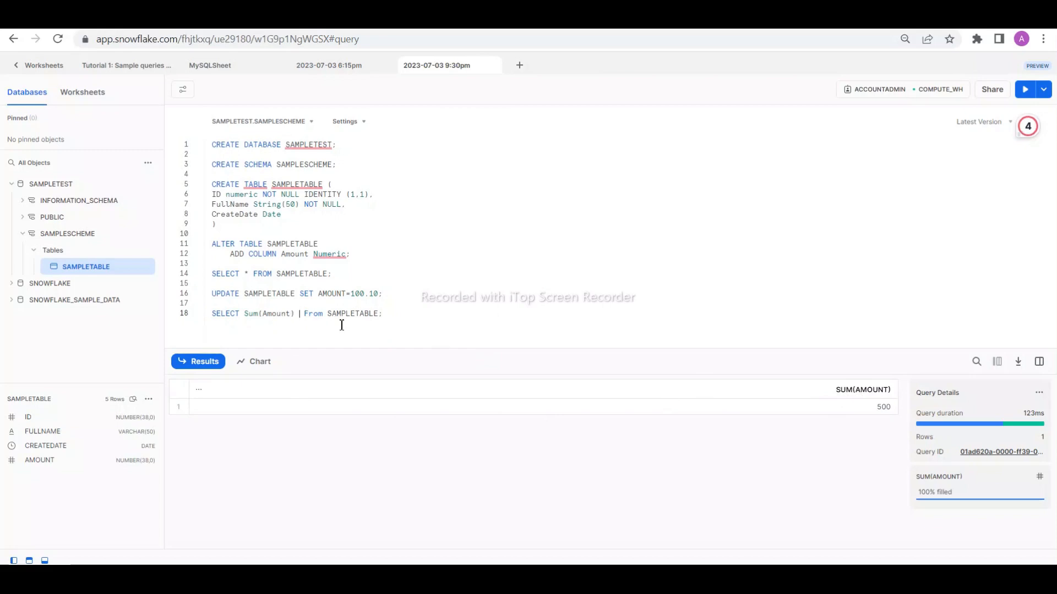
click(245, 315)
text(Fullname,)
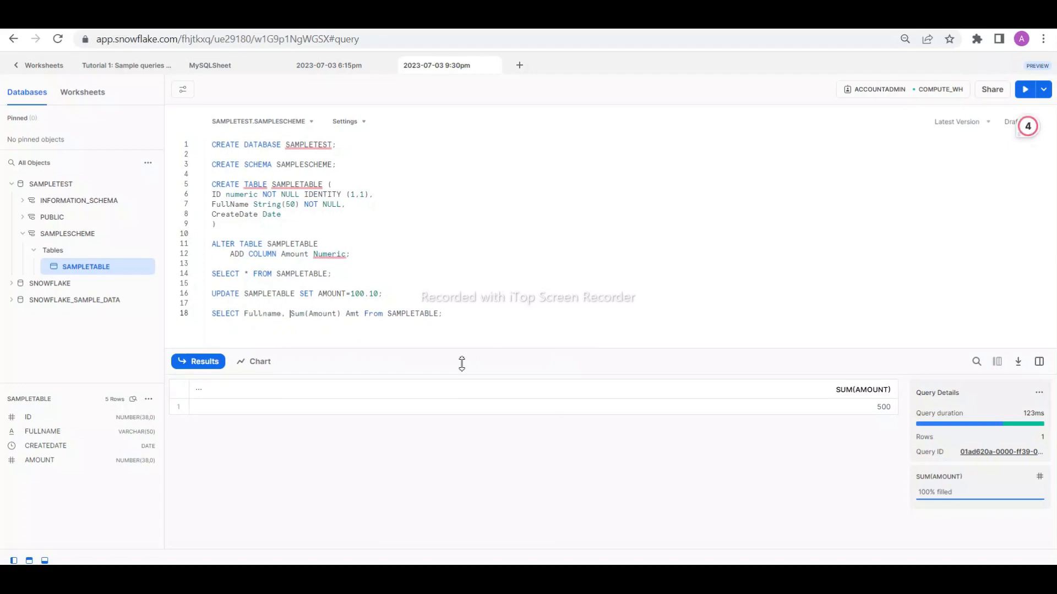
- Remove the closing semicolon of the Sum query and add "Group by FULLNAME" on a new line
click(457, 311)
key(BackSpace)
key(Return)
text(Groupo by)
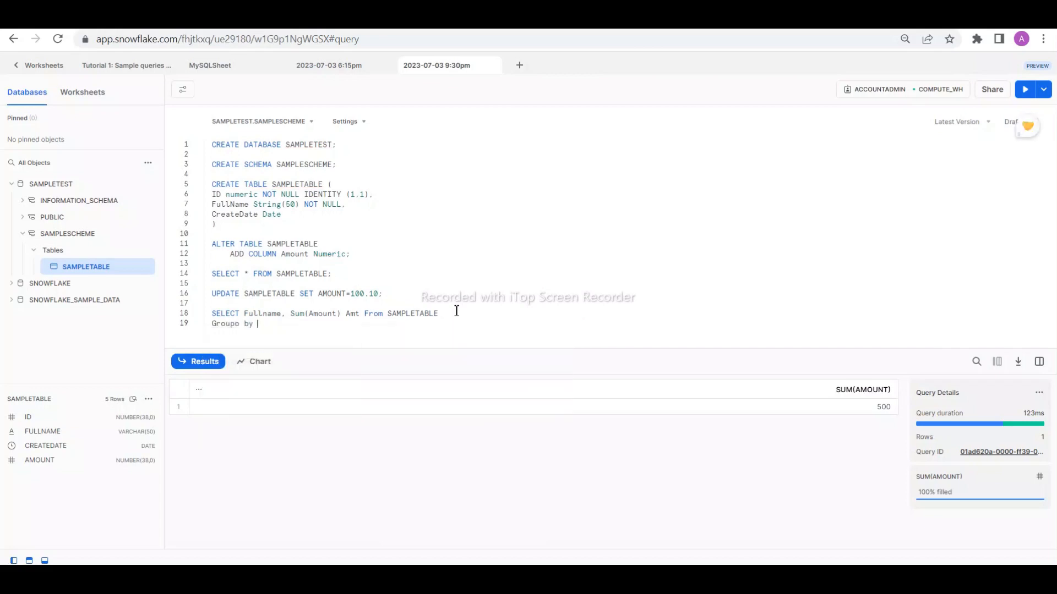
key(BackSpace)
text(by Full)
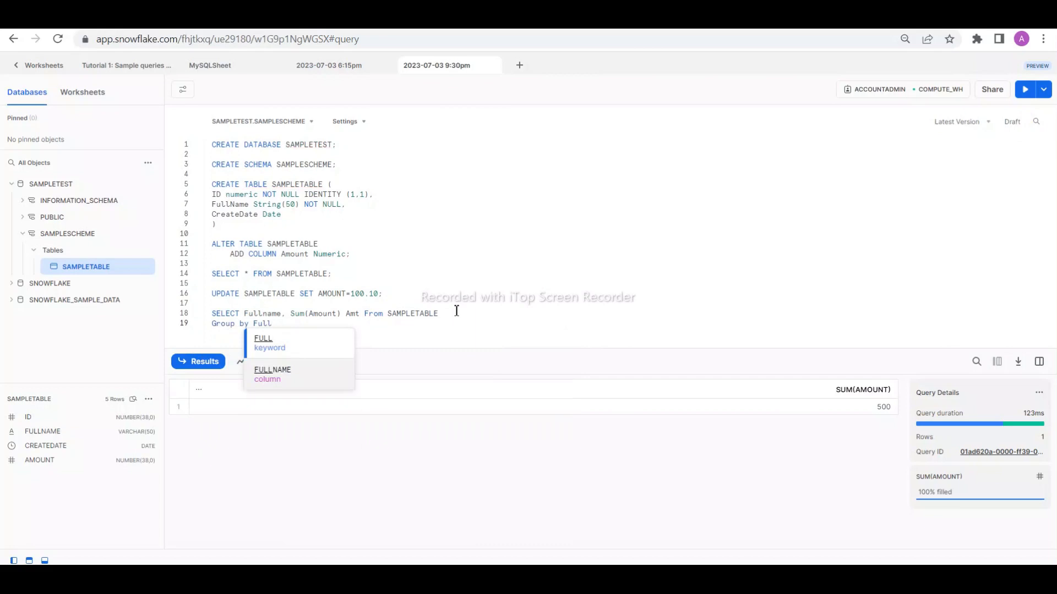
click(275, 372)
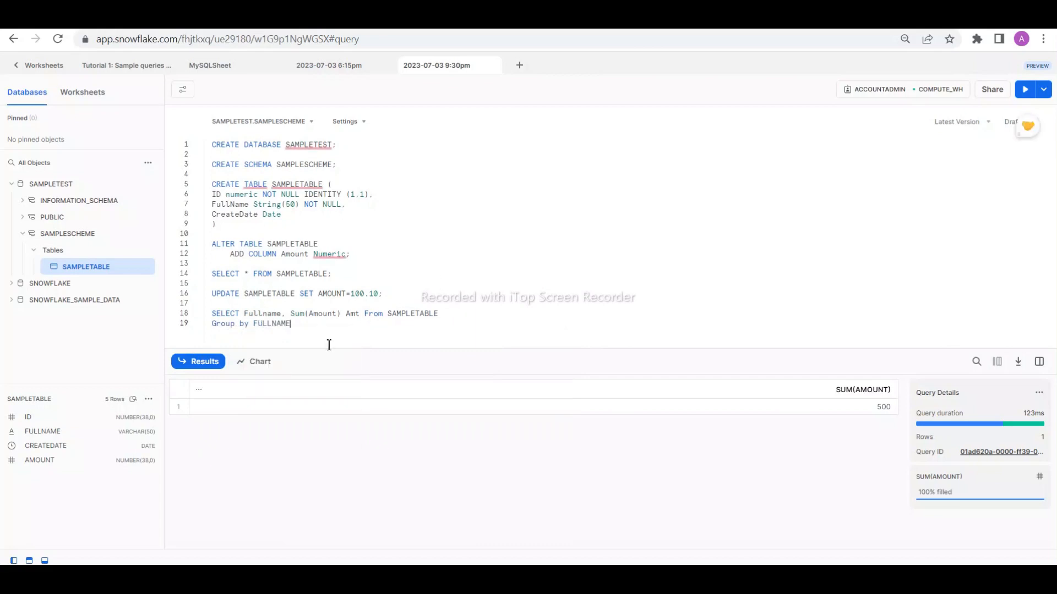
- Add "ORder by FULLNAME" as the last line and run the complete grouped query
key(Return)
text(ORder )
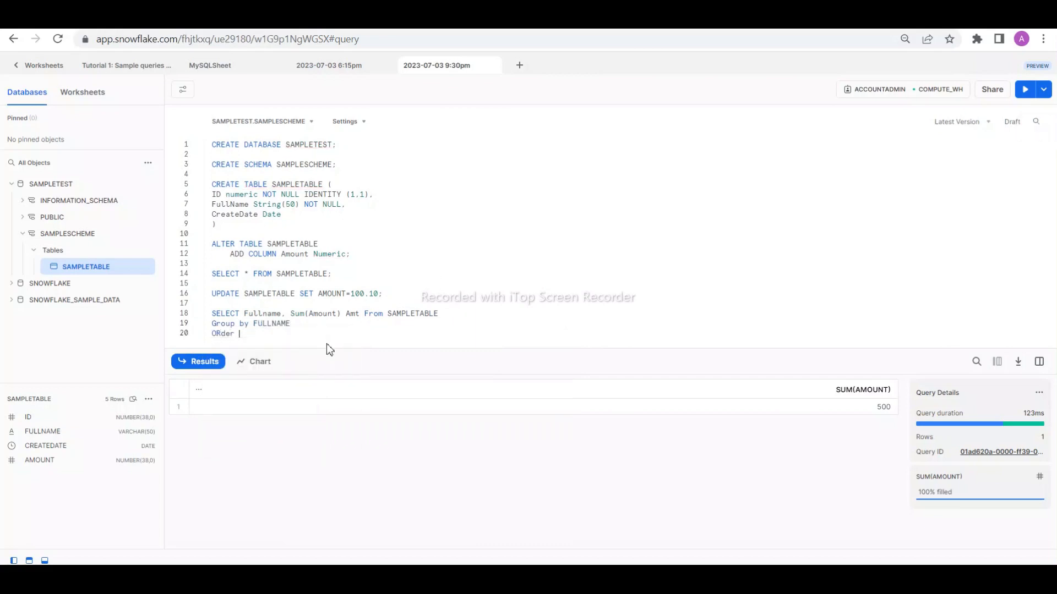
text(by Full)
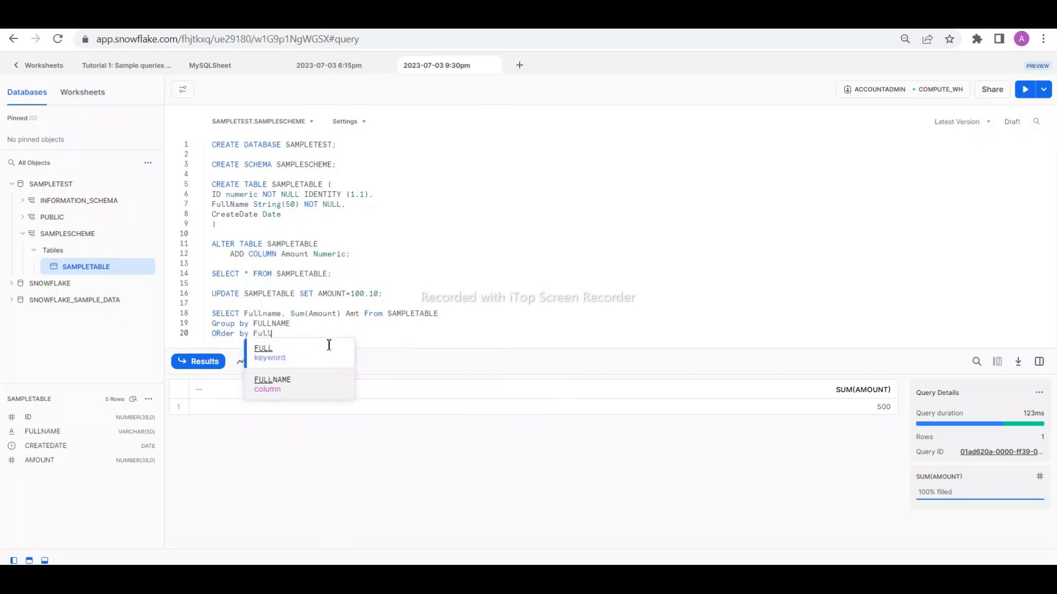
click(276, 387)
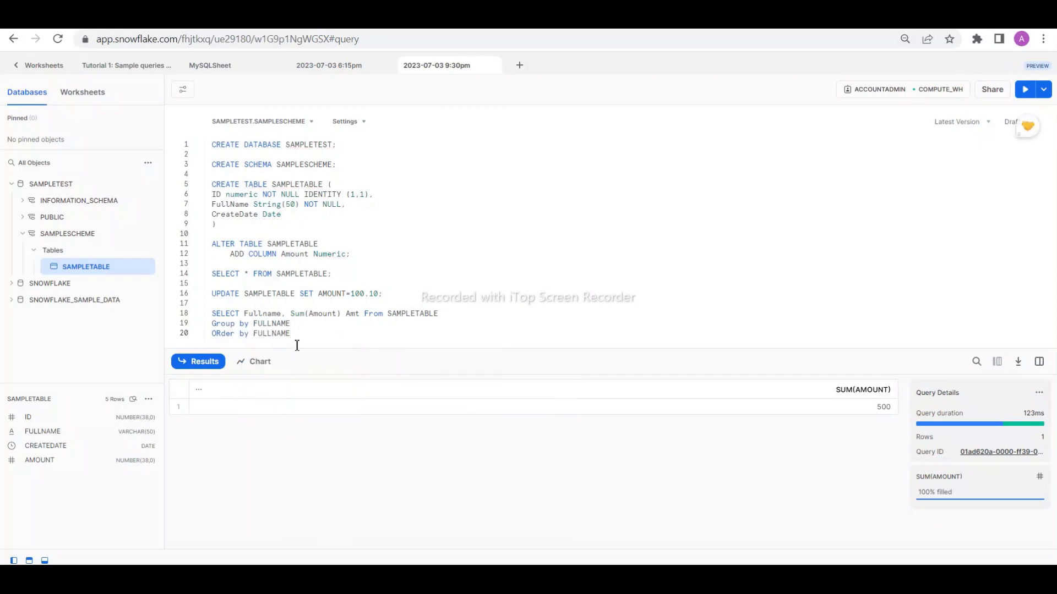
drag(292, 341, 211, 313)
click(1025, 89)
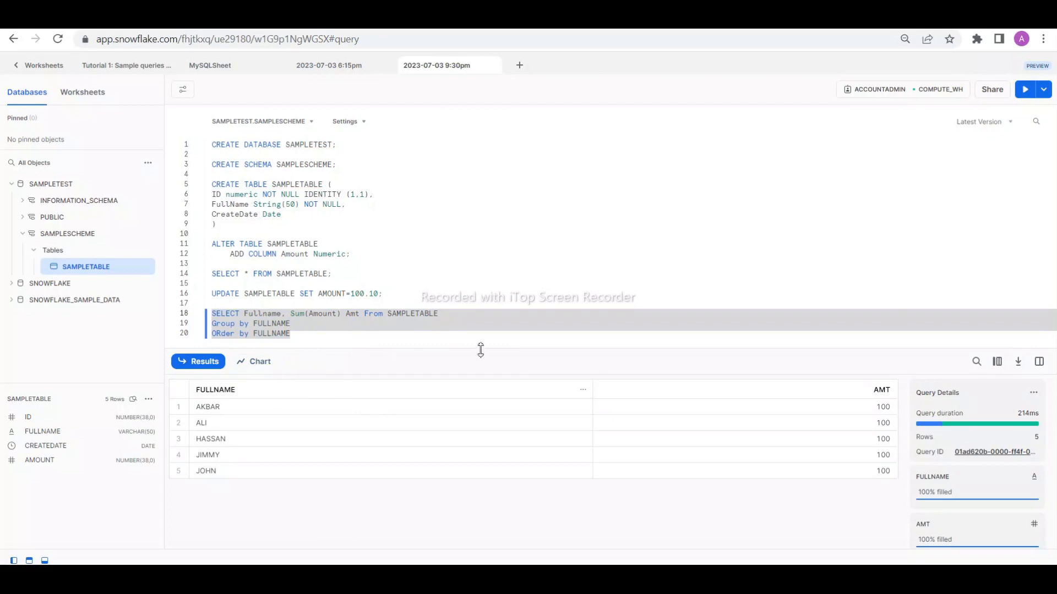
- Show the grouped query's output as a chart and set the chart type to Bar
click(260, 365)
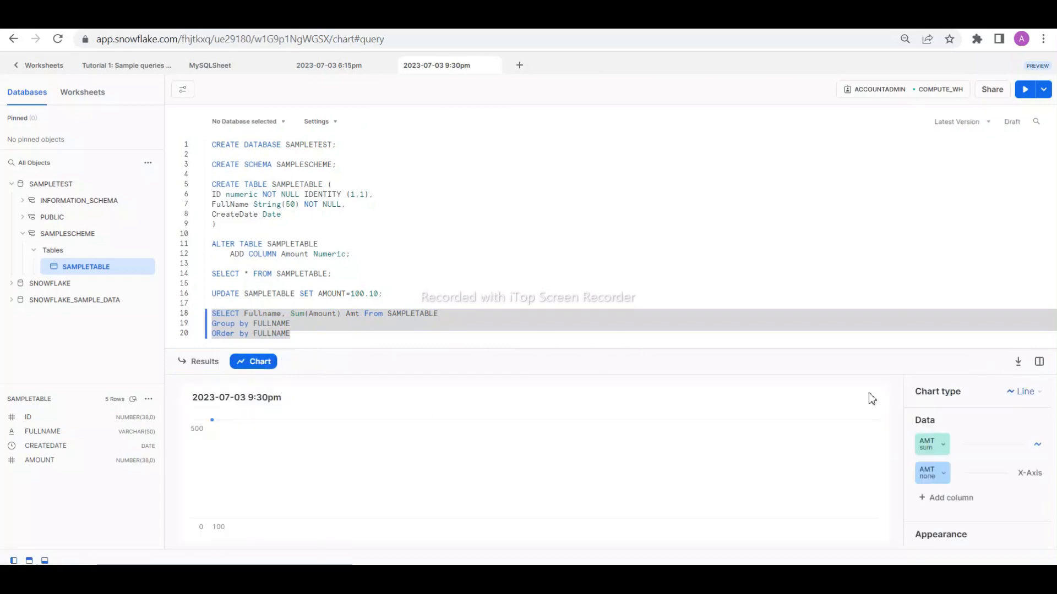
click(1019, 399)
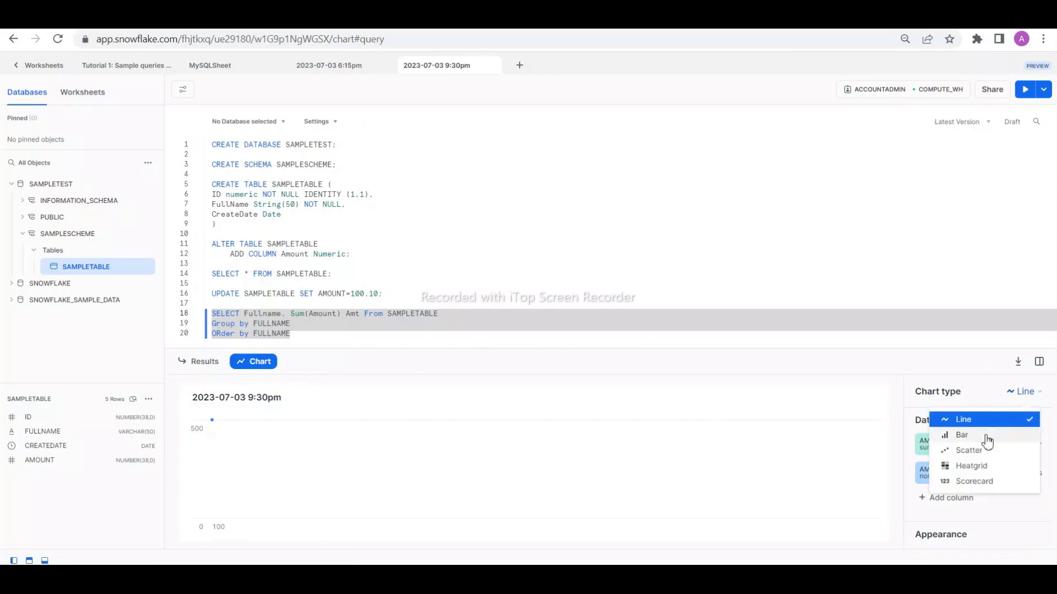
click(984, 436)
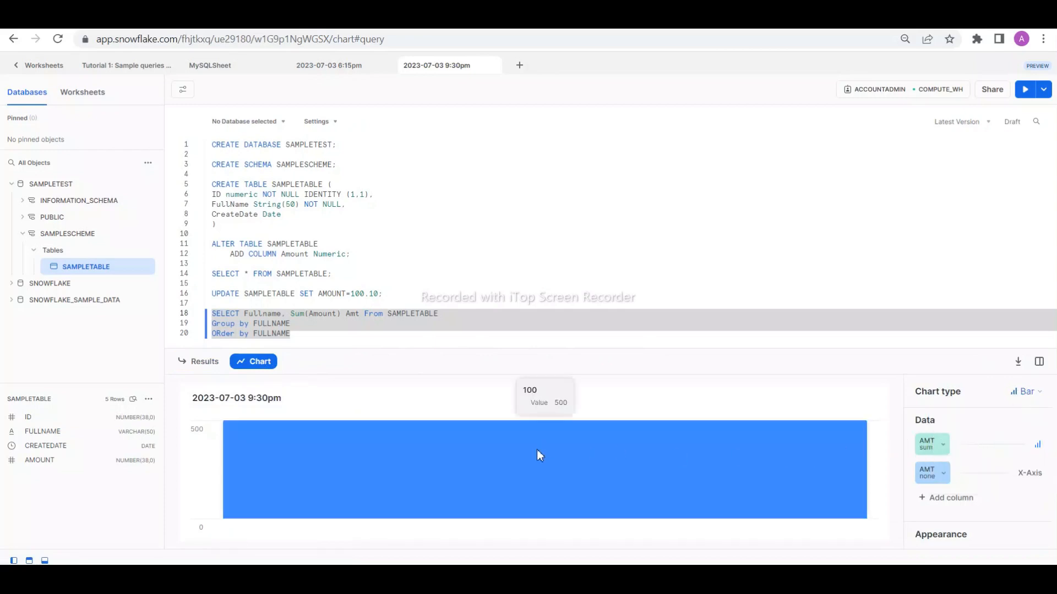
- Return to the results table of the grouped query and review which columns are displayed, keeping FULLNAME and AMT selected
click(222, 364)
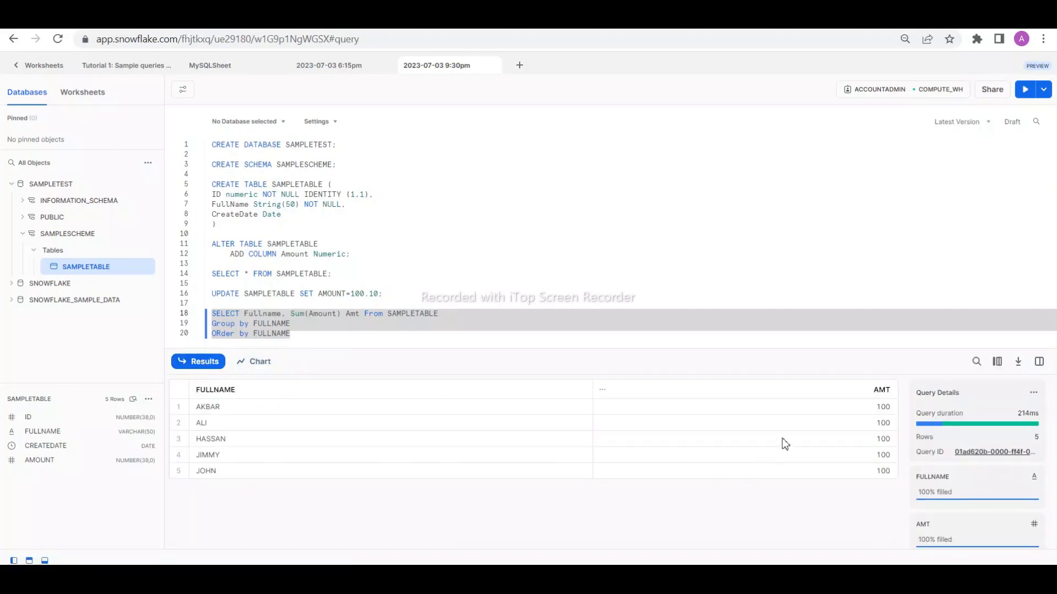
click(311, 339)
drag(309, 337, 212, 313)
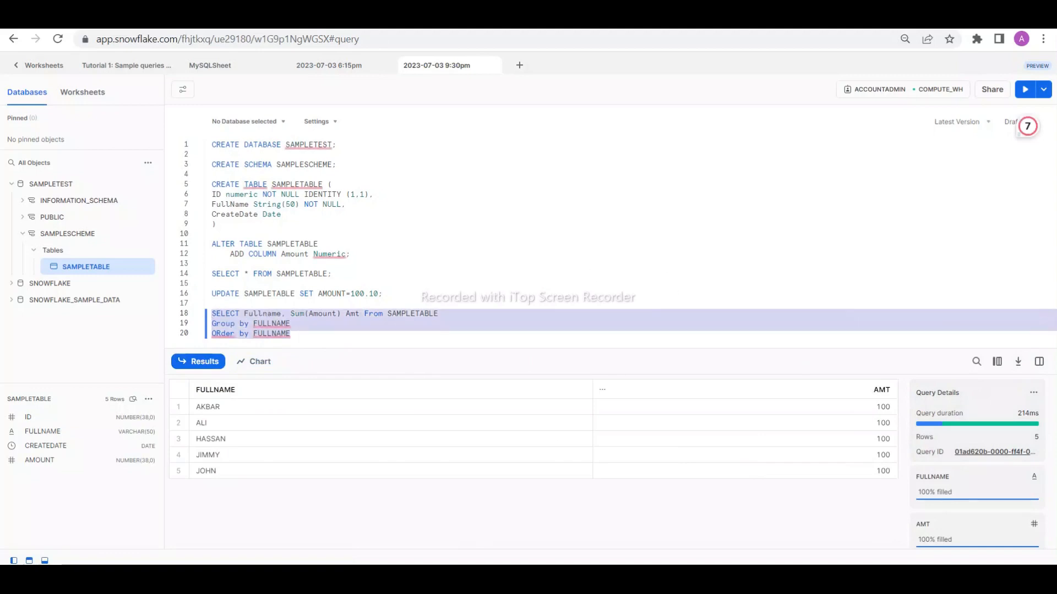
click(533, 561)
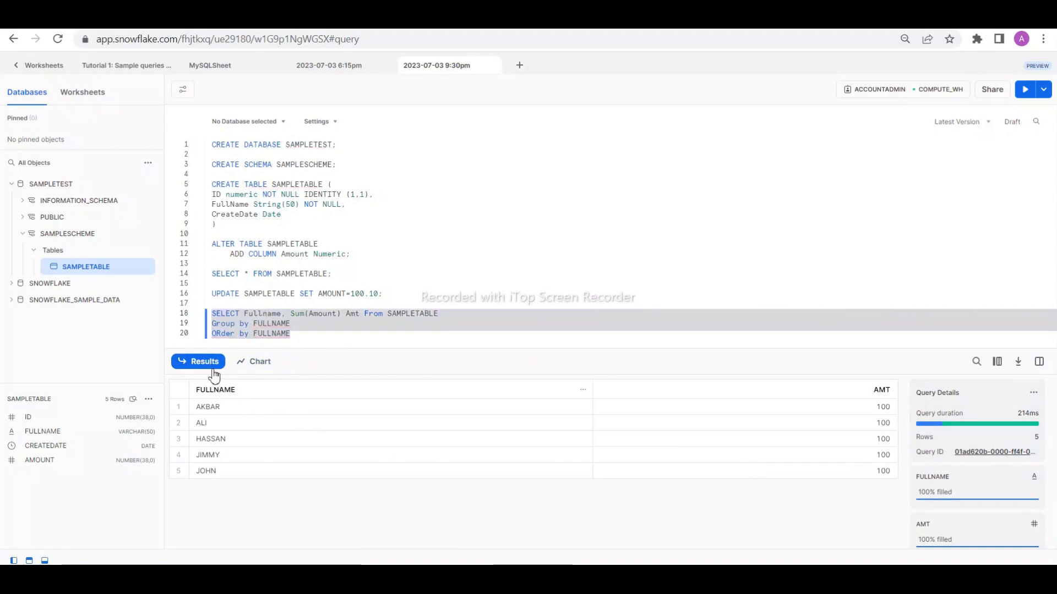
click(997, 363)
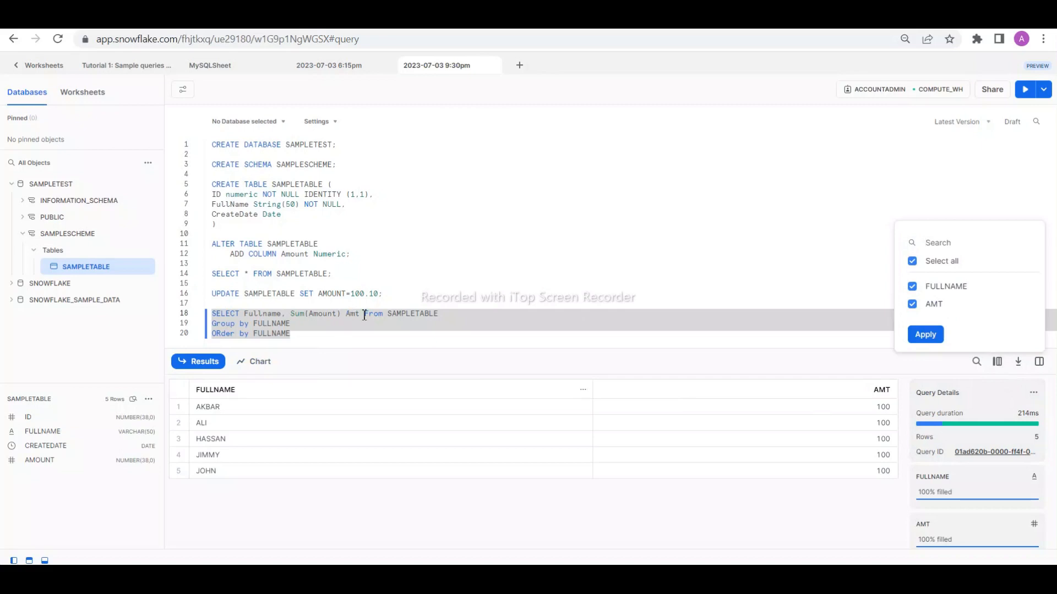
click(925, 334)
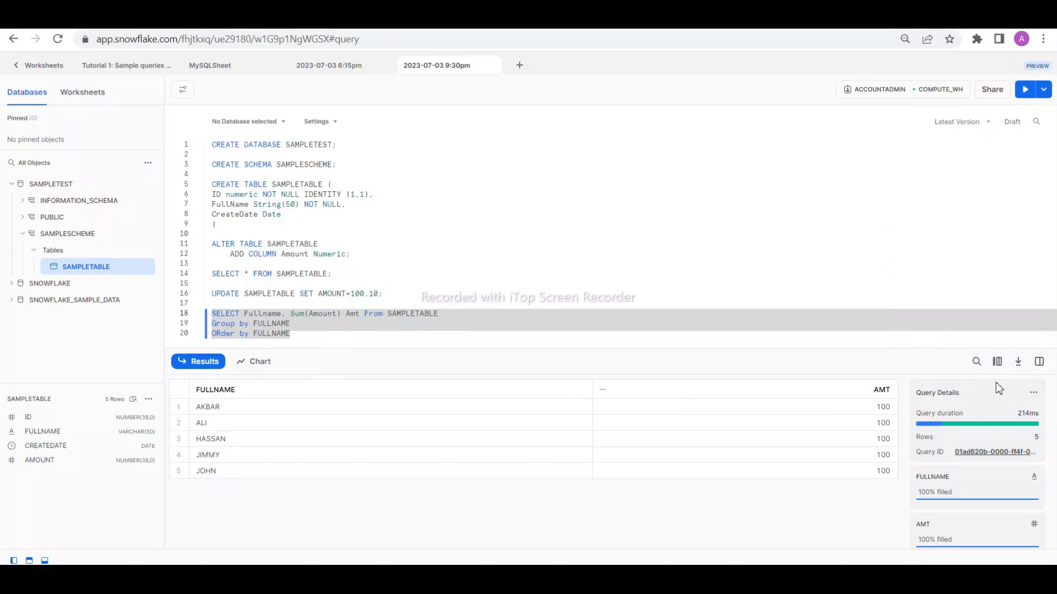
- Reopen the bar chart, check the AMT X-Axis column's options, and add FULLNAME as a chart column
click(268, 361)
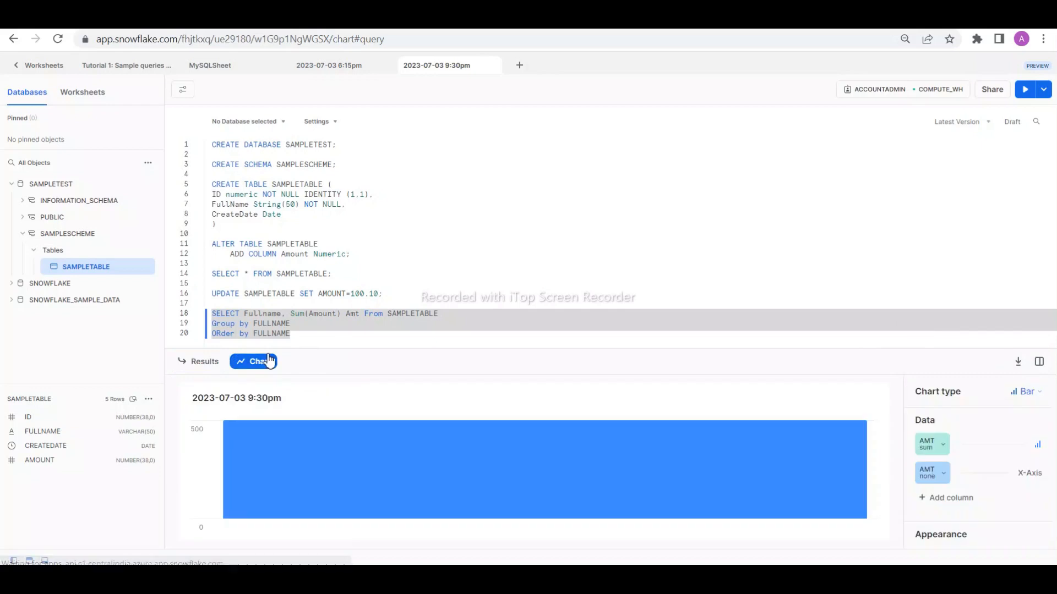
click(943, 474)
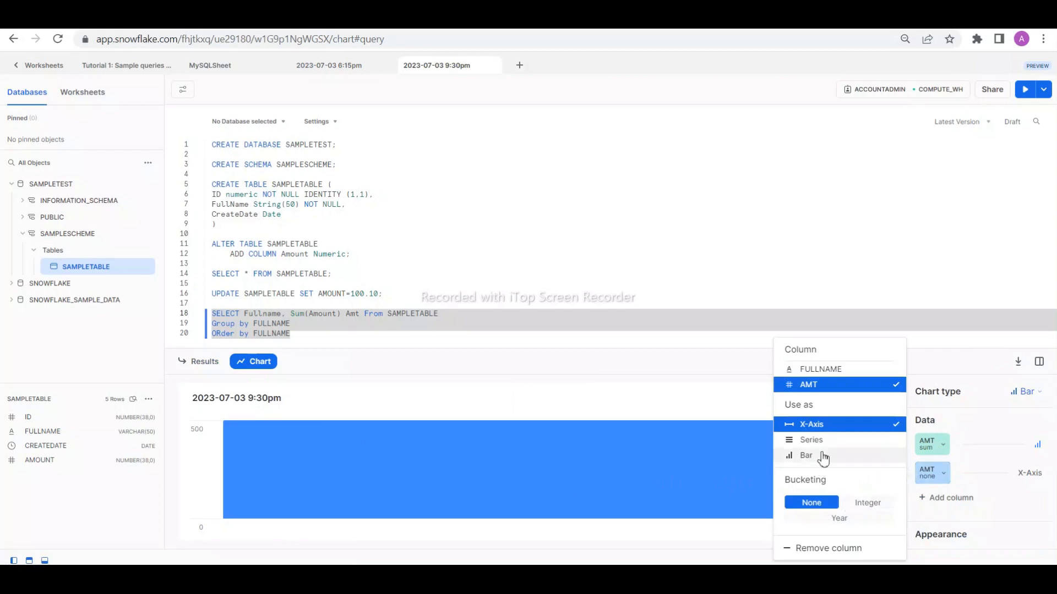
click(1034, 478)
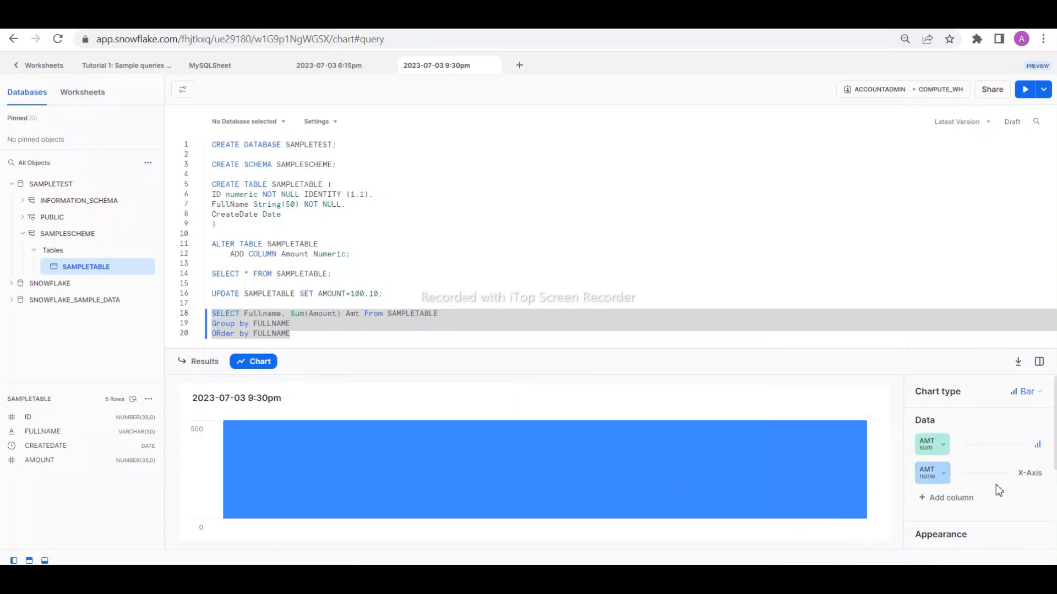
click(926, 499)
click(835, 493)
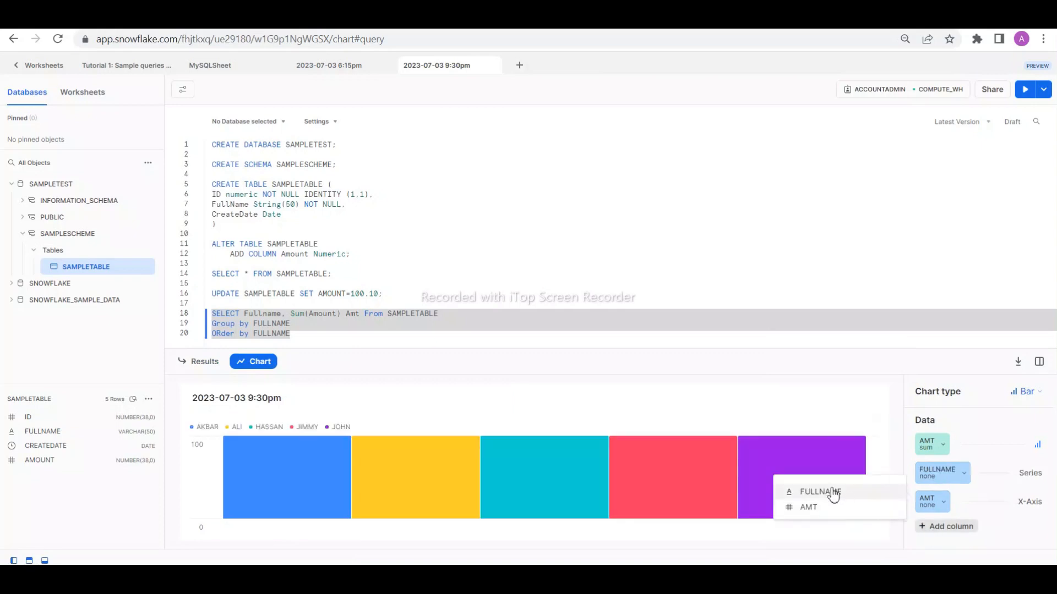
- Enlarge the chart without adding another column, and switch its type to Line and then to Scatter
click(683, 416)
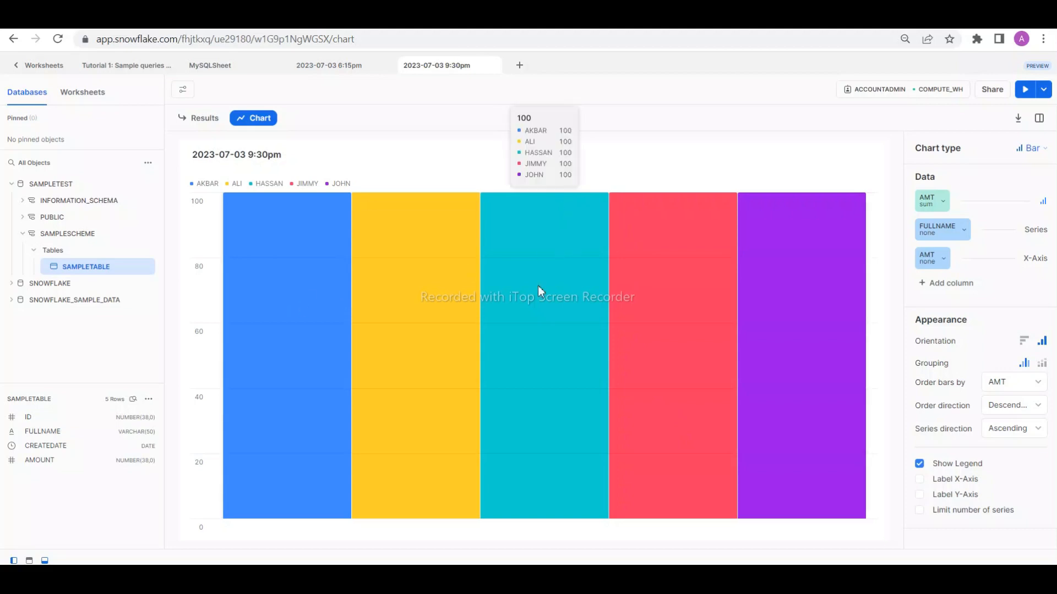
click(1031, 148)
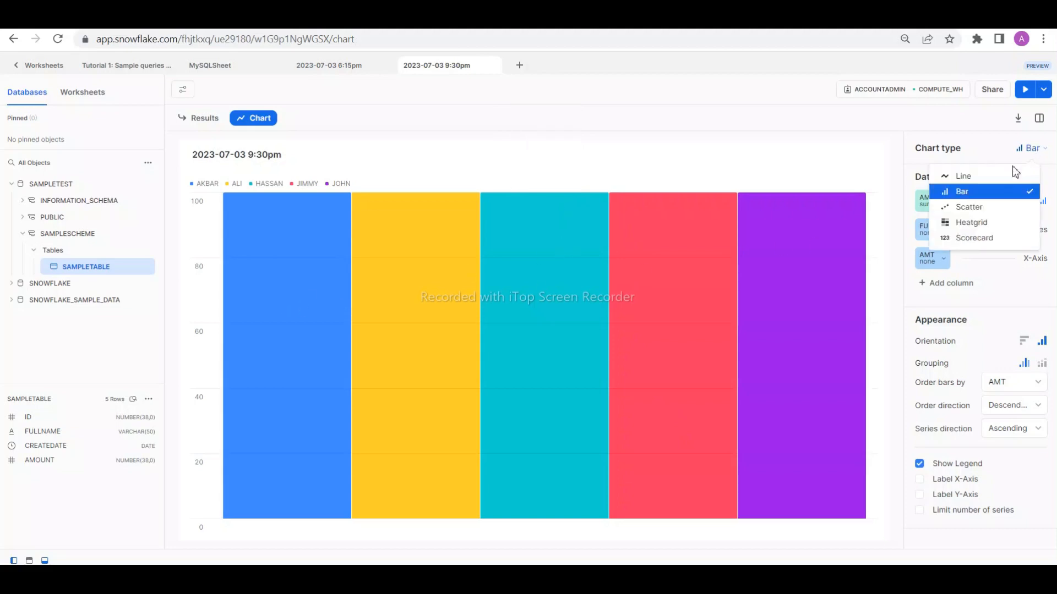
click(998, 182)
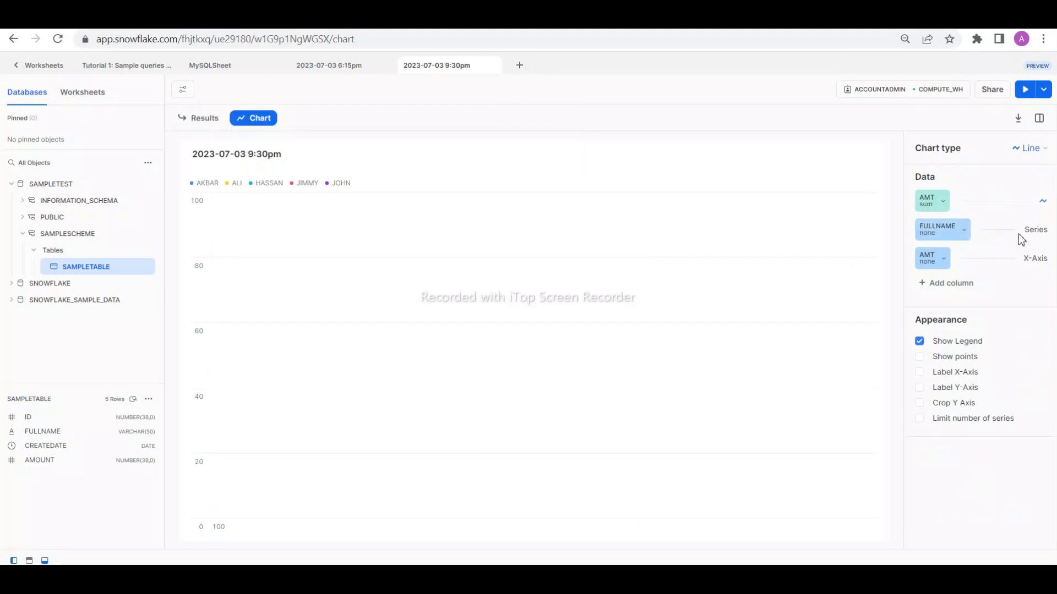
click(1029, 149)
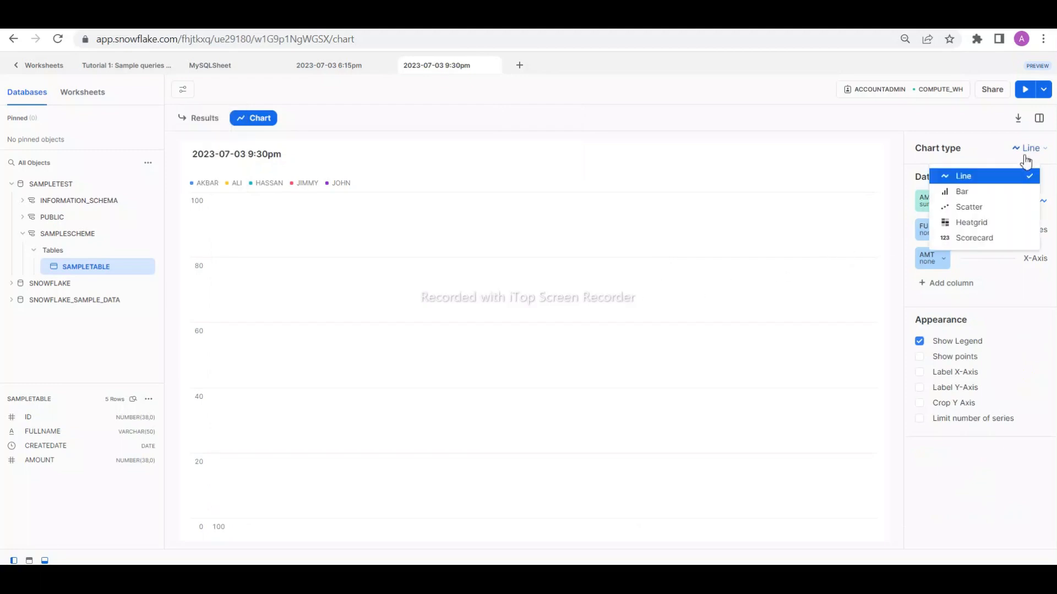
click(982, 209)
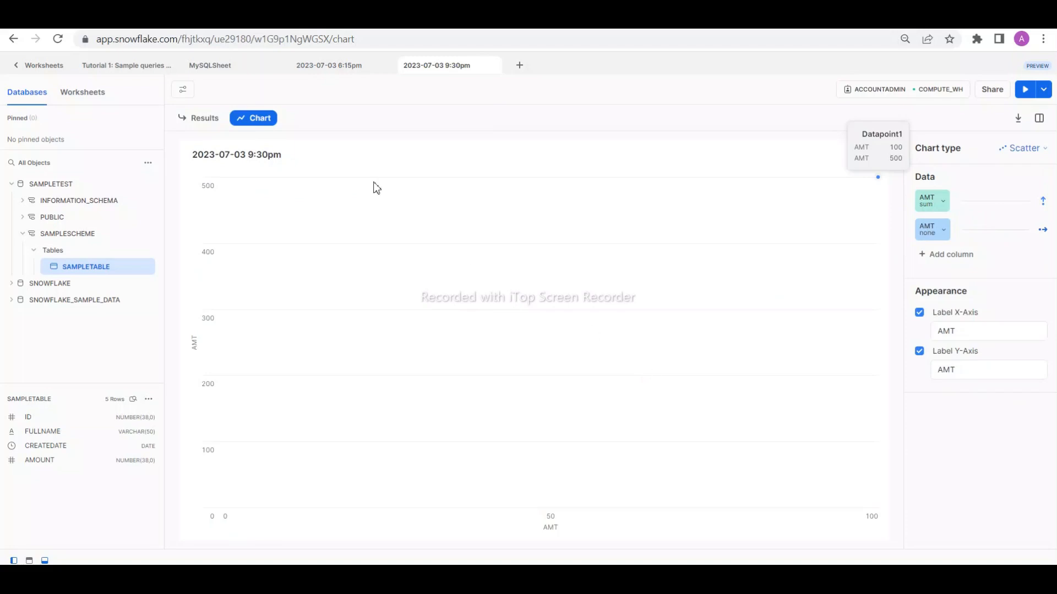
- Return to the results table and worksheet code, and edit the UPDATE statement to set AMOUNT=120 where ID=3
click(208, 118)
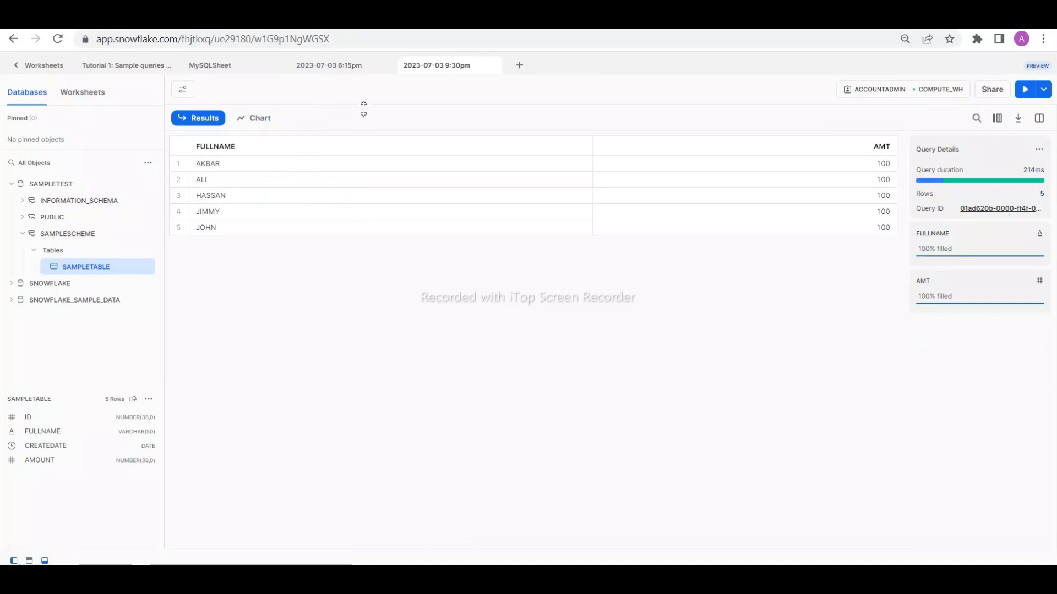
drag(361, 106, 359, 165)
drag(396, 197, 352, 433)
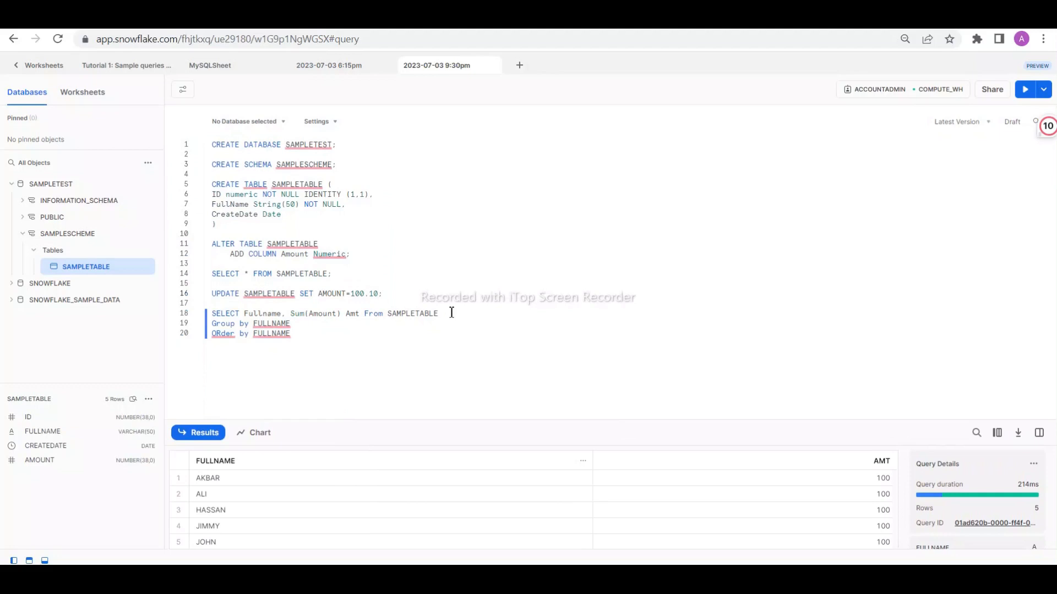
key(BackSpace)
key(BackSpace)
key(BackSpace)
key(BackSpace)
key(BackSpace)
text(20 where )
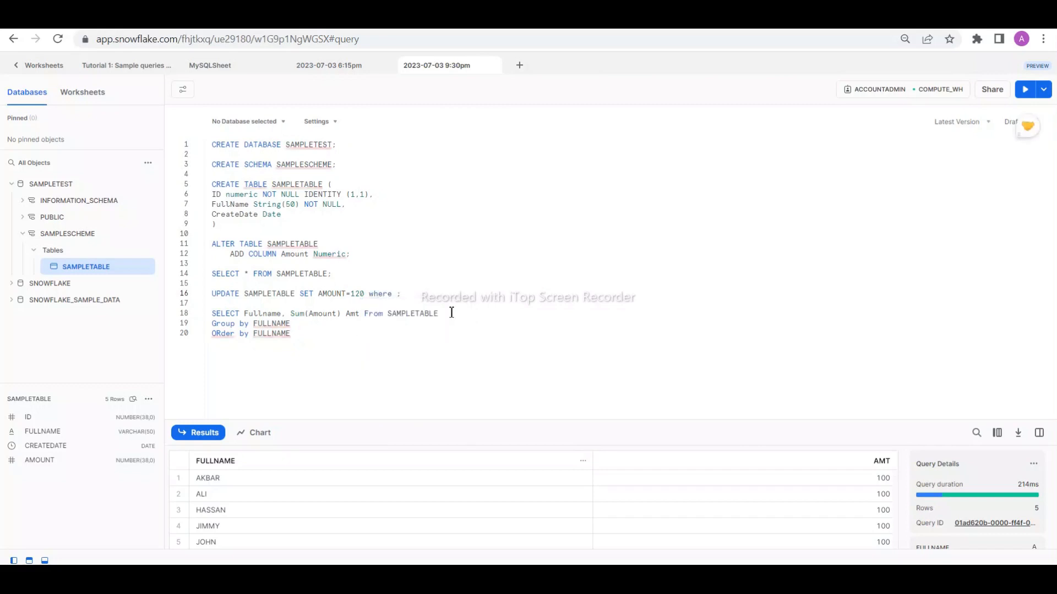
text(Empl)
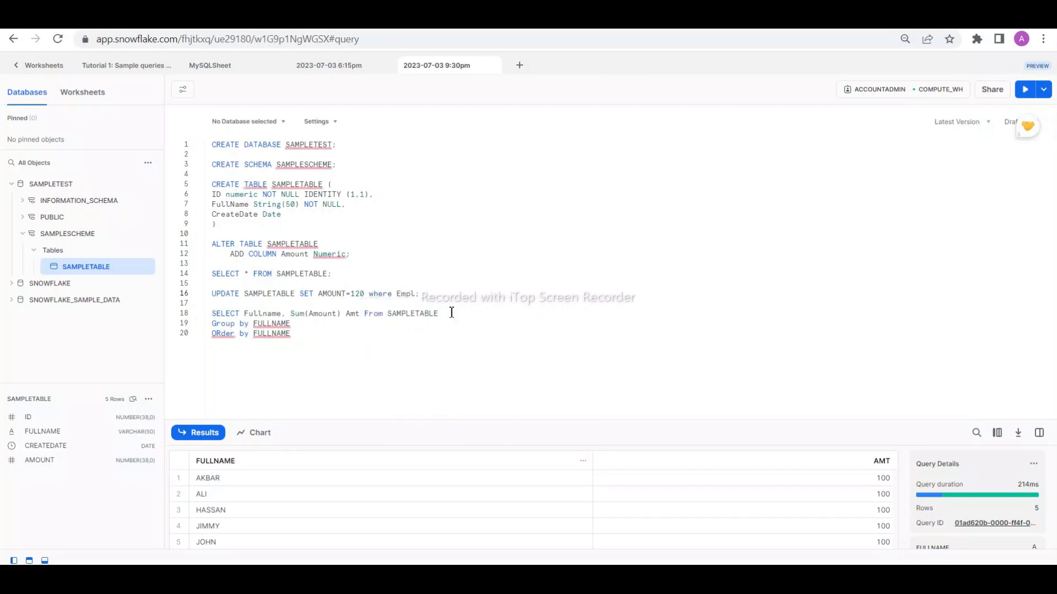
text(ID=3)
- Run only the UPDATE statement for ID 3, and rerun the grouped SELECT query
drag(436, 297, 175, 298)
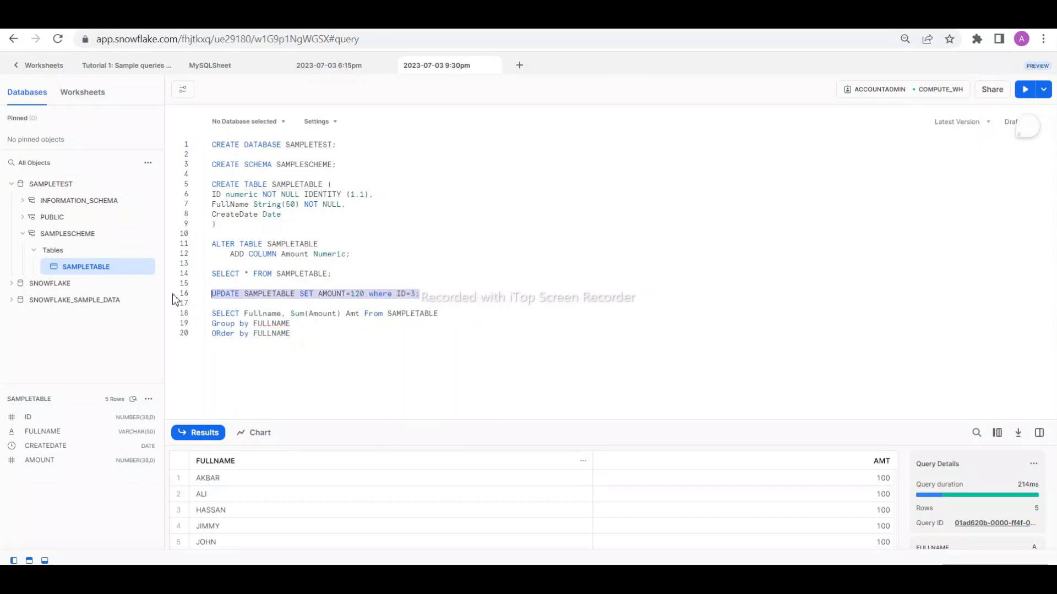
click(1025, 89)
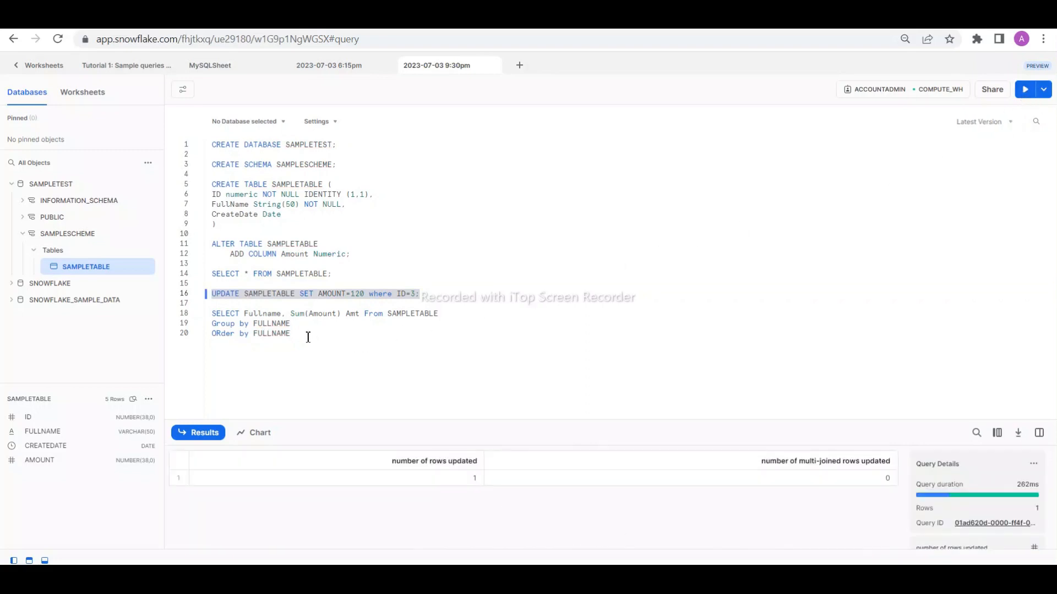
drag(308, 337, 211, 314)
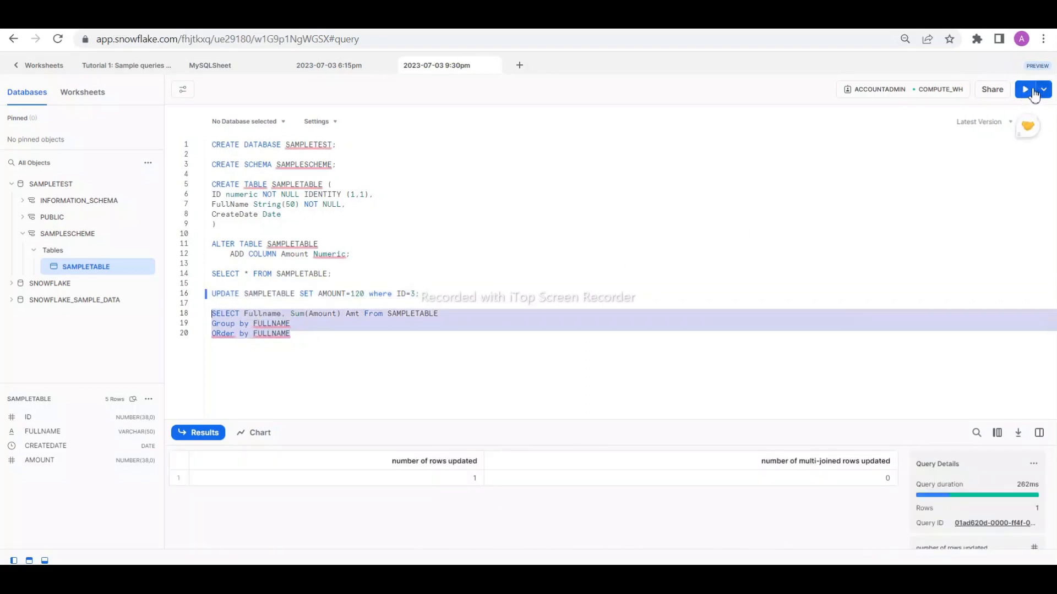
click(1033, 92)
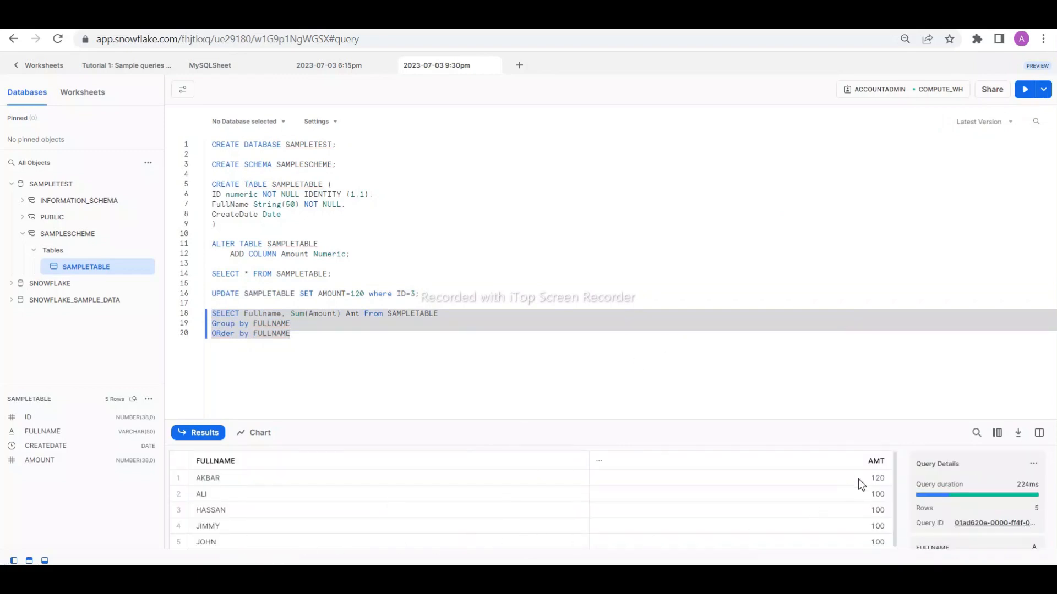
- Edit the UPDATE statement on line 16 to set AMOUNT=150 where ID=5
click(357, 296)
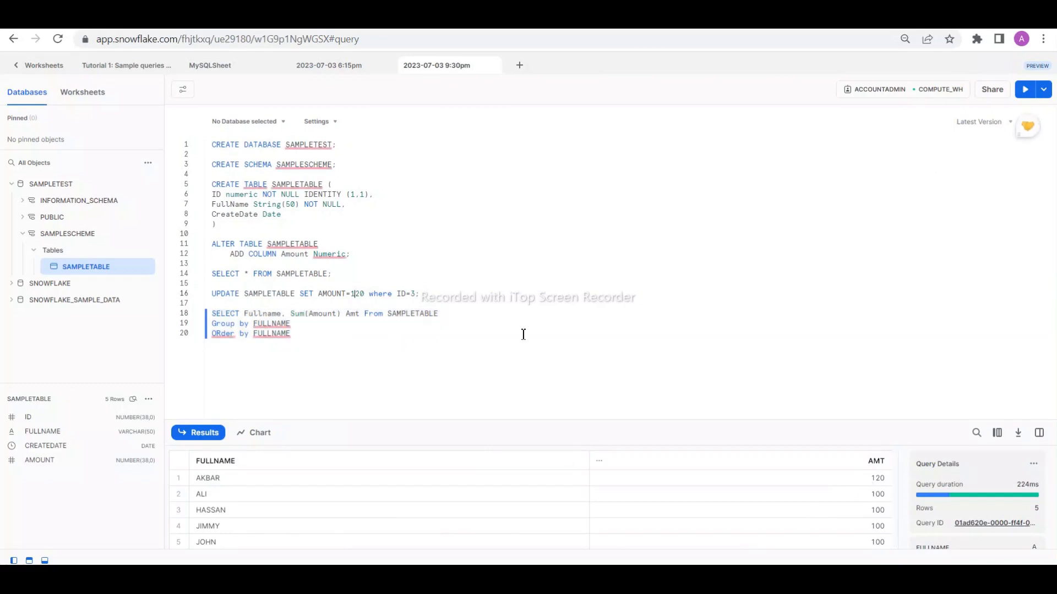
key(Delete)
text(5)
key(Right)
key(Right)
key(Right)
key(Right)
key(Right)
key(Right)
key(Right)
key(Right)
key(Right)
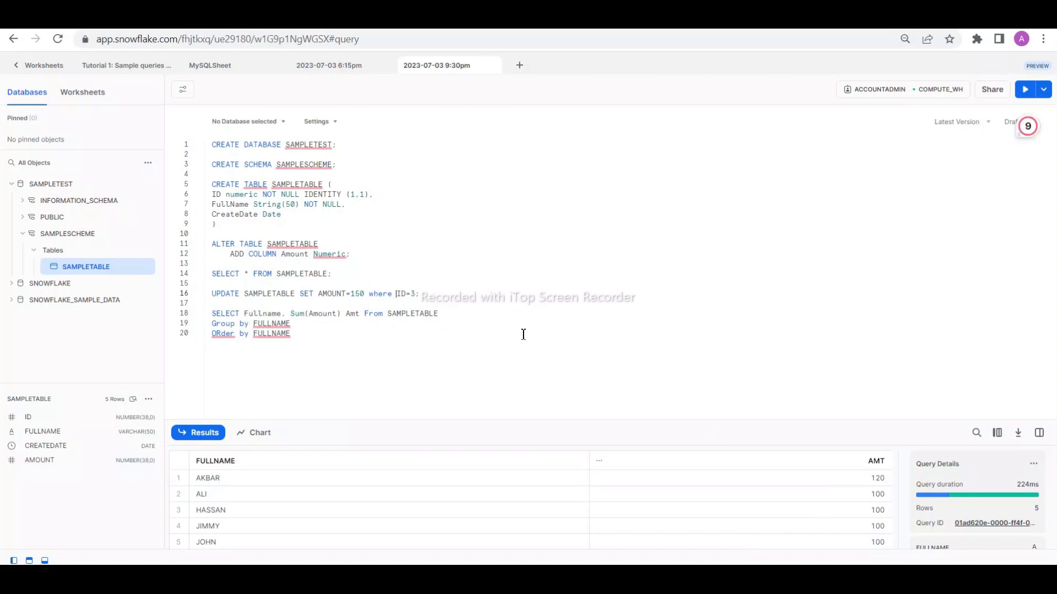
key(Delete)
text(5)
- Run the UPDATE statement for ID 5, rerun the grouped SELECT query, and check the fourth row's AMT value
drag(428, 296, 209, 298)
click(1018, 92)
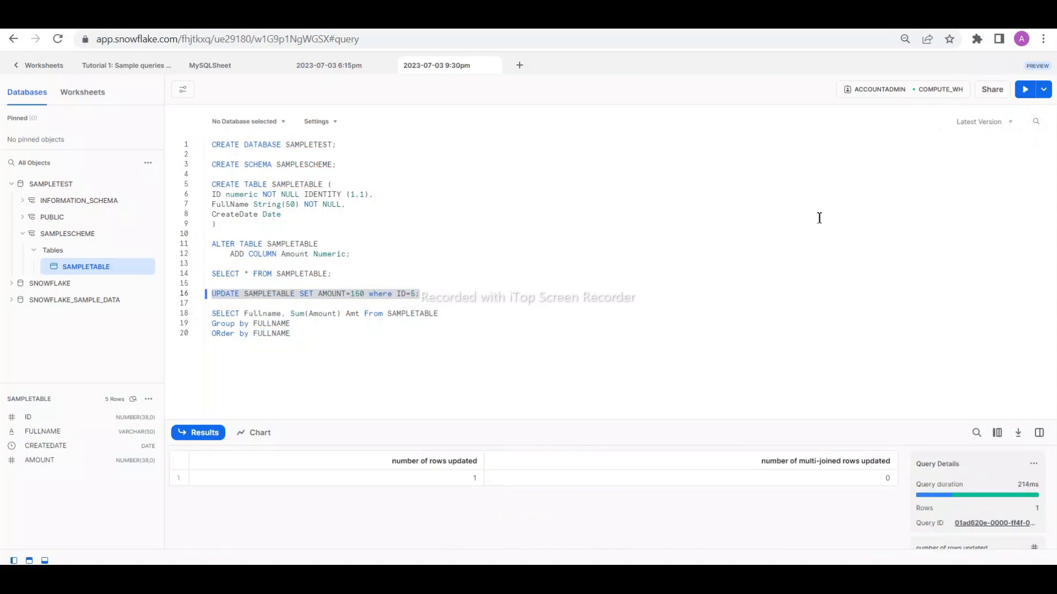
drag(319, 337, 214, 314)
click(1025, 91)
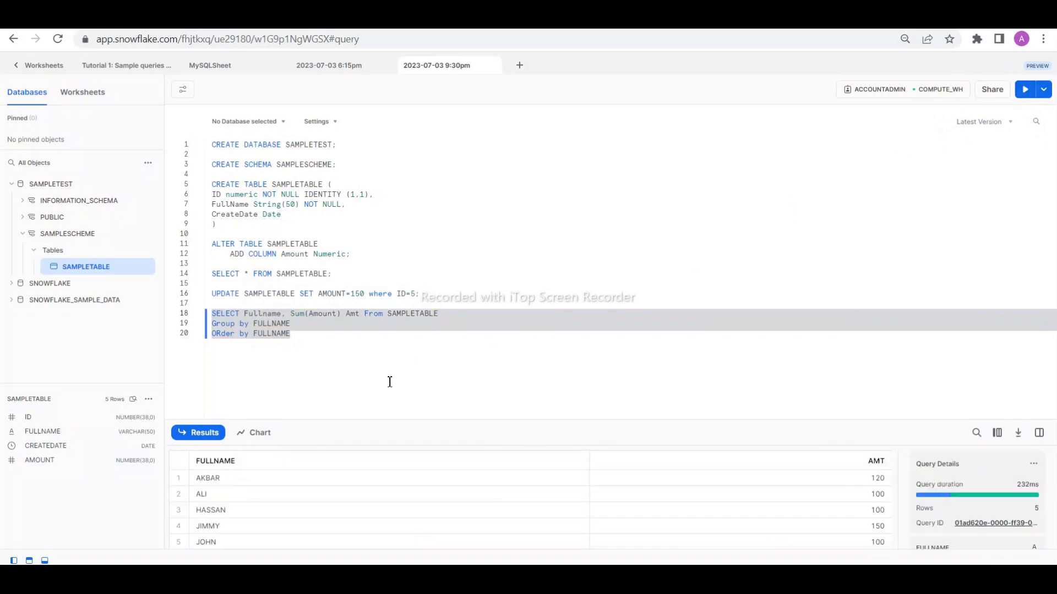
click(862, 531)
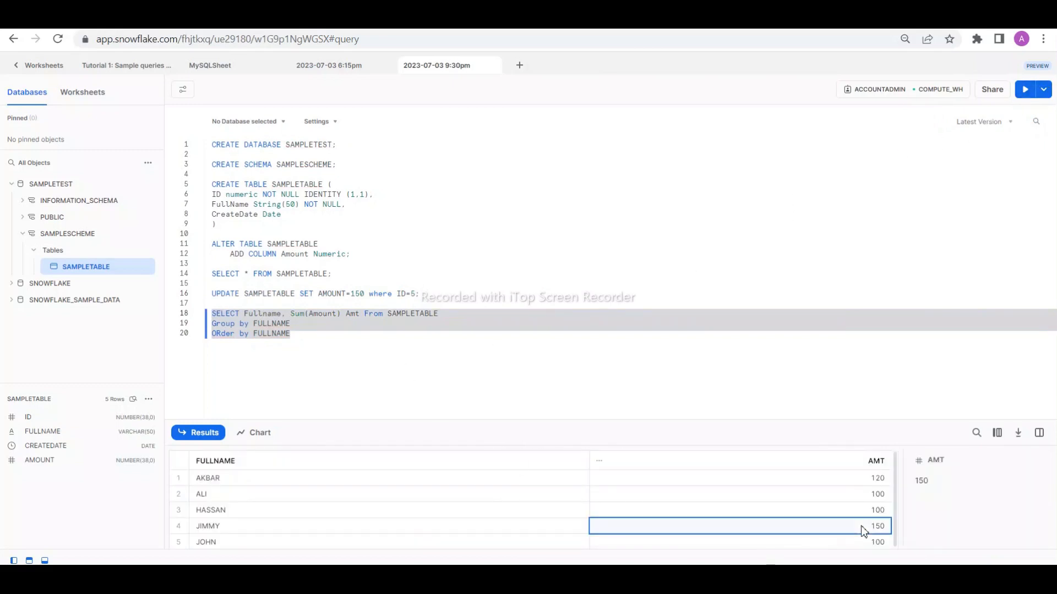
- Show the updated query output as a chart, view it as Line, and set the chart type to Bar
click(262, 438)
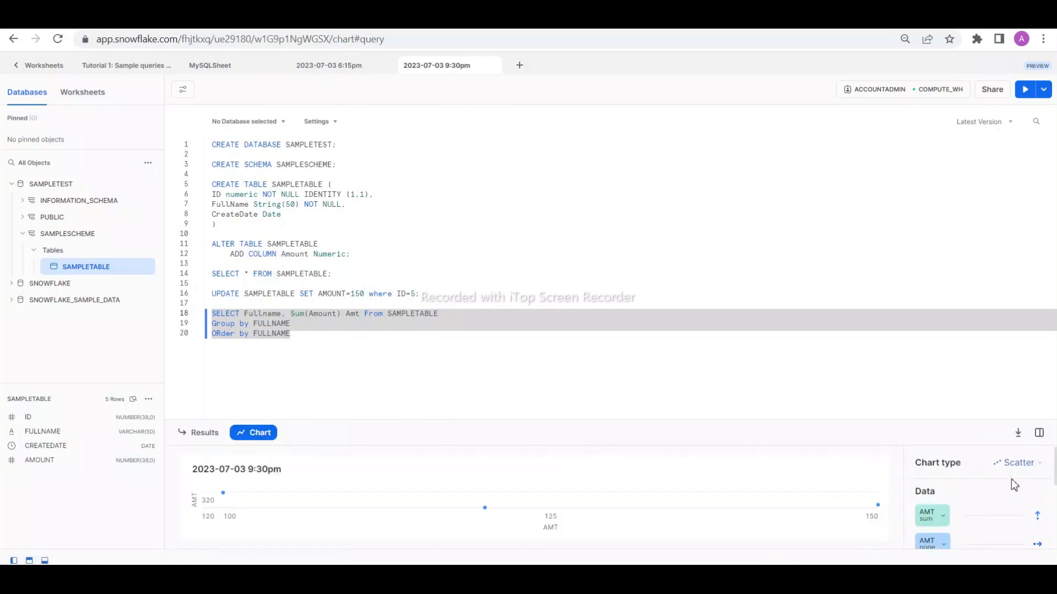
click(1013, 465)
click(969, 491)
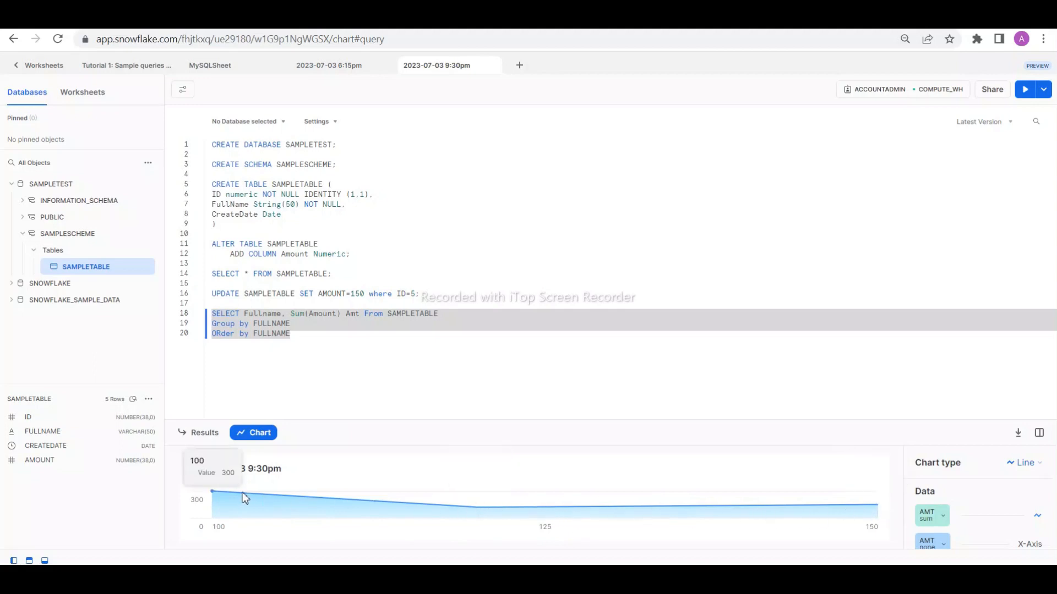
click(1016, 467)
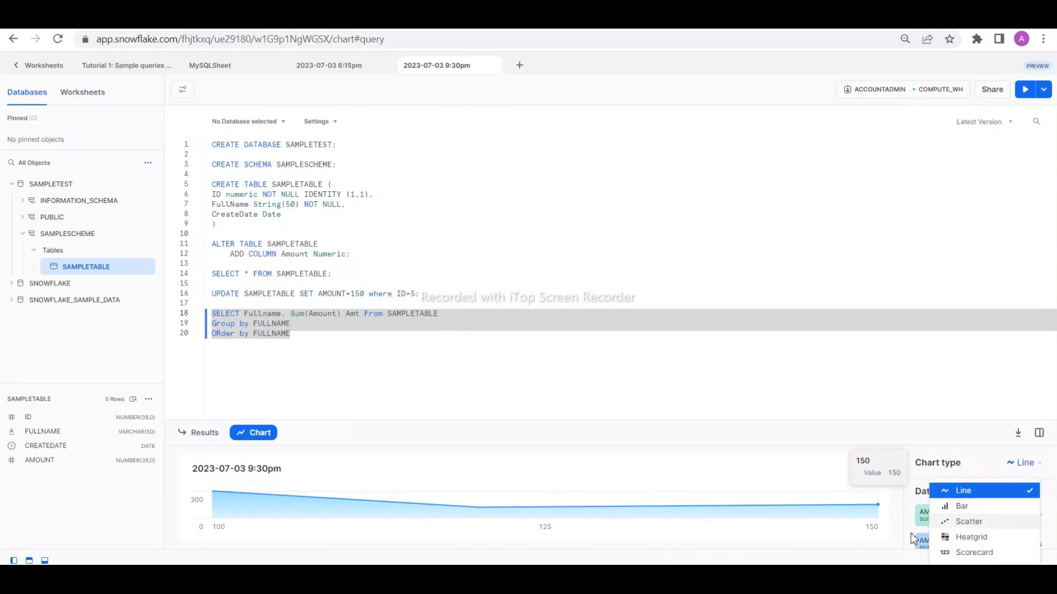
click(967, 508)
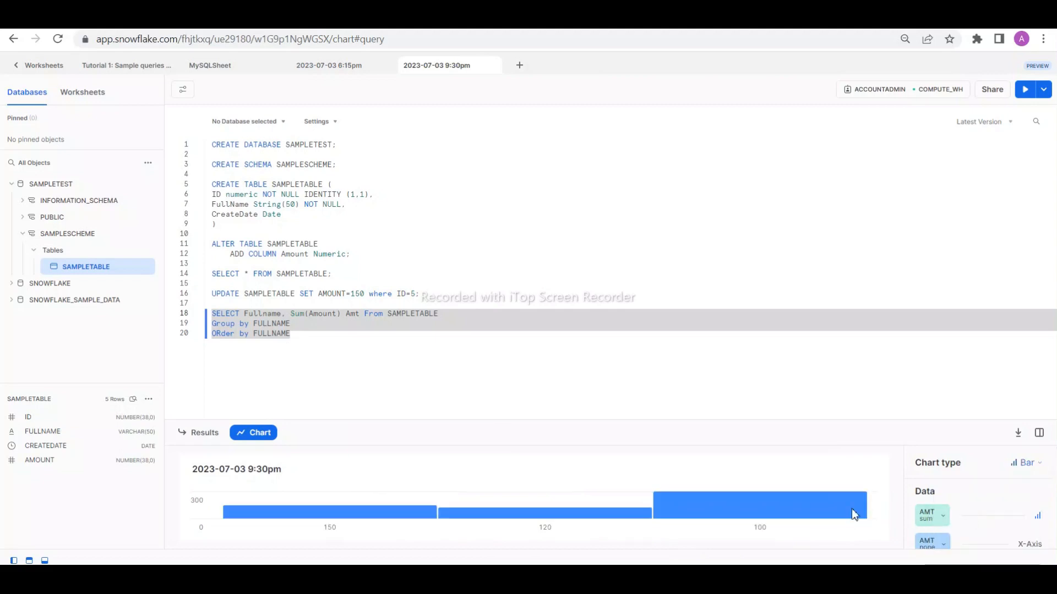
- Examine the bar chart's ordering and axis label options, and enlarge the chart area to inspect the middle bar's value
scroll(1002, 515, down, 3)
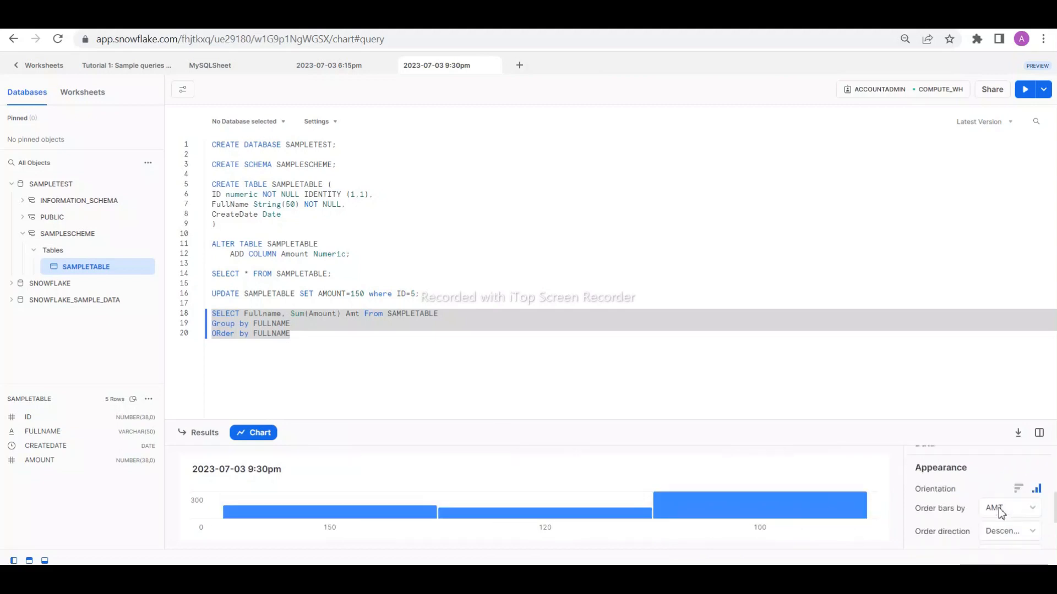
click(1025, 537)
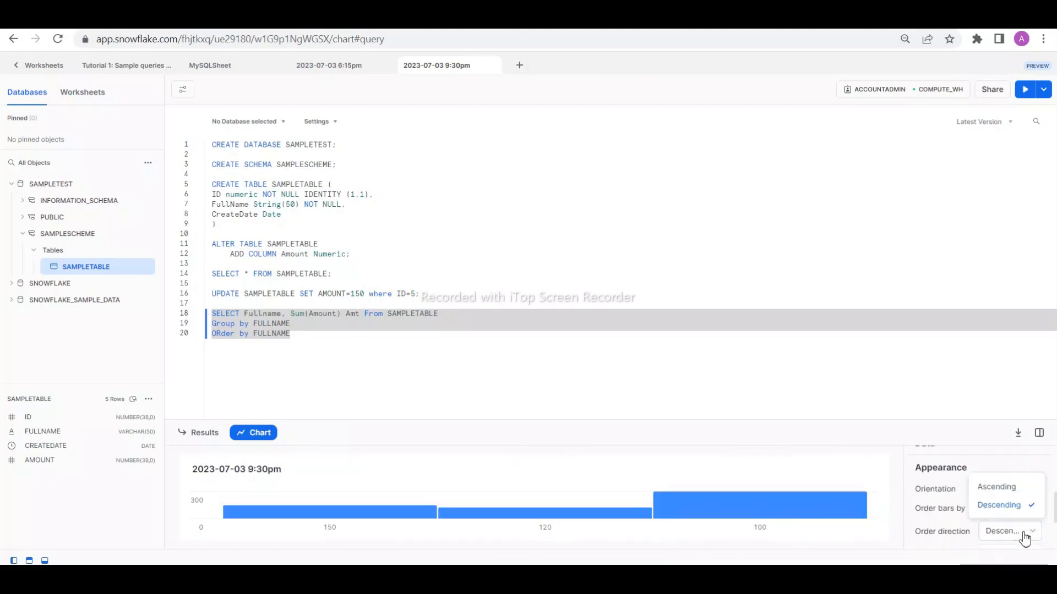
click(1025, 537)
scroll(1003, 535, down, 2)
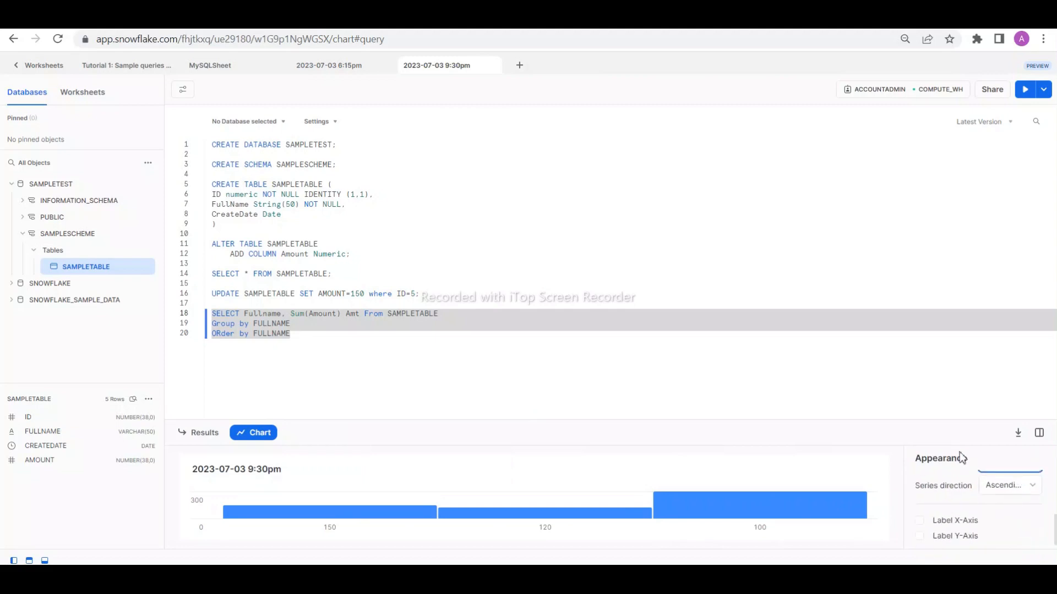
drag(934, 424, 933, 236)
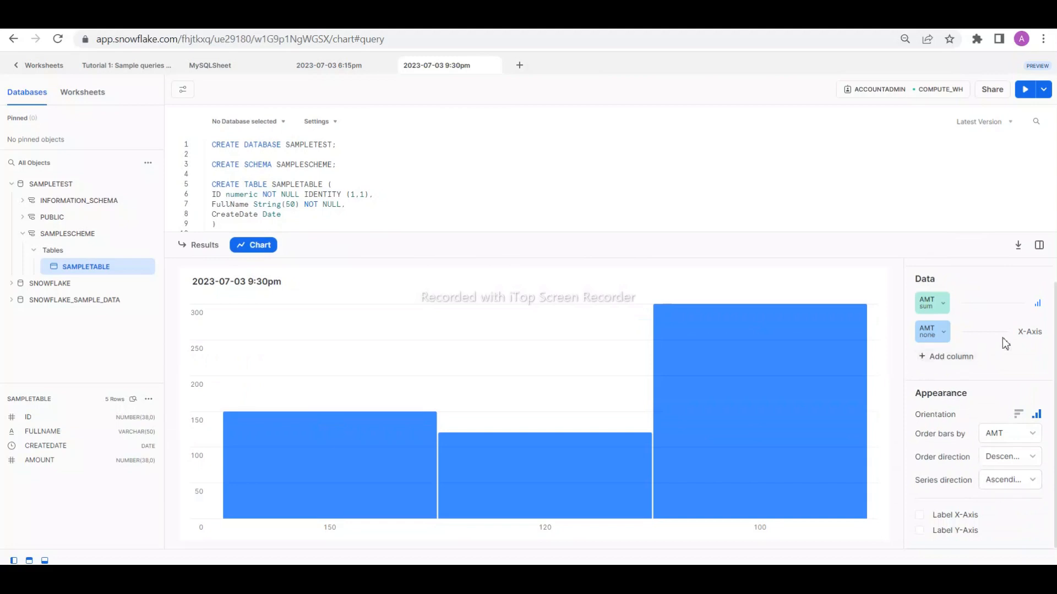
mouse_move(609, 333)
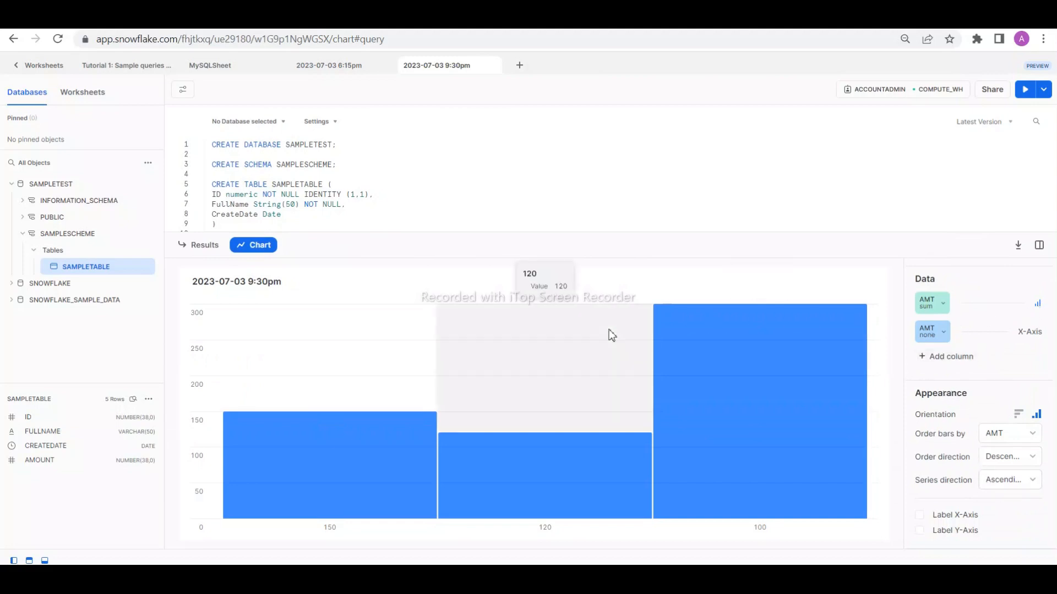